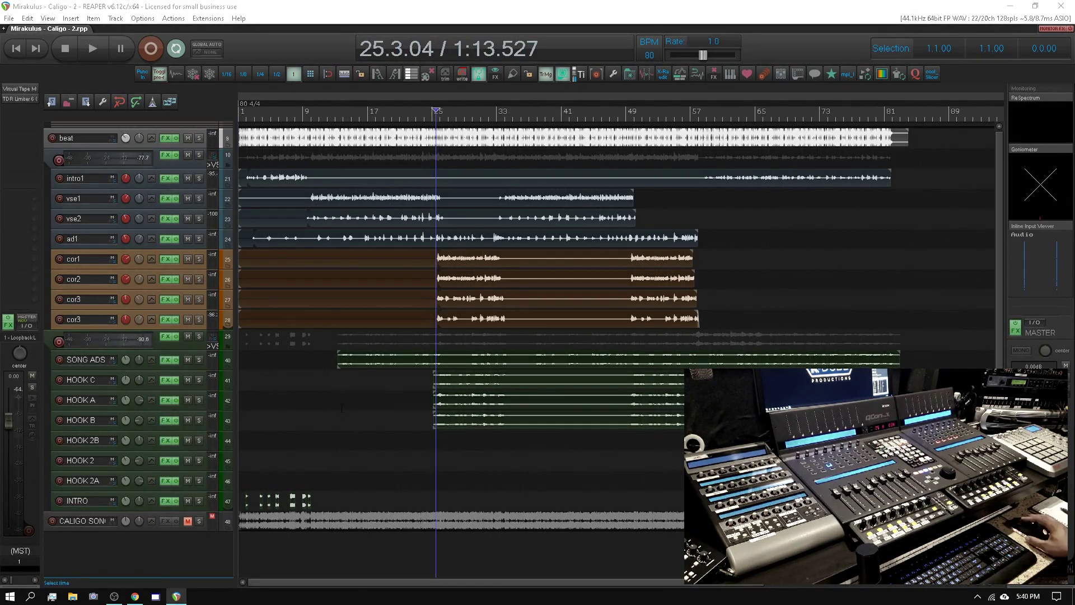
# Step: Select the cor1 track and open the settings of the Control Surface Integrator in the Control/OSC/web preferences
pyautogui.click(92, 253)
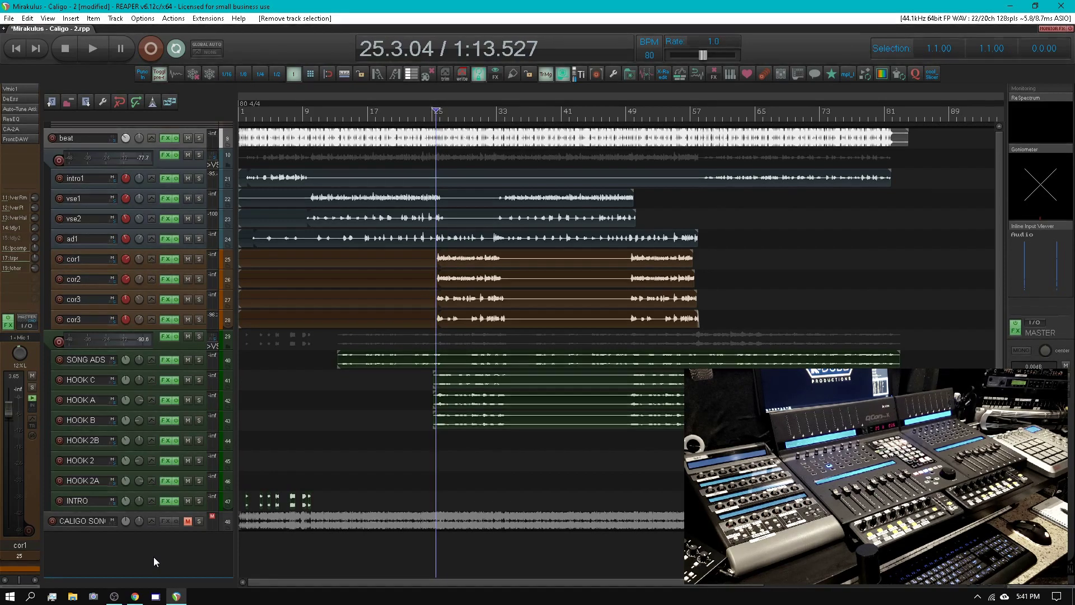
pyautogui.hotkey('ctrl', 'p')
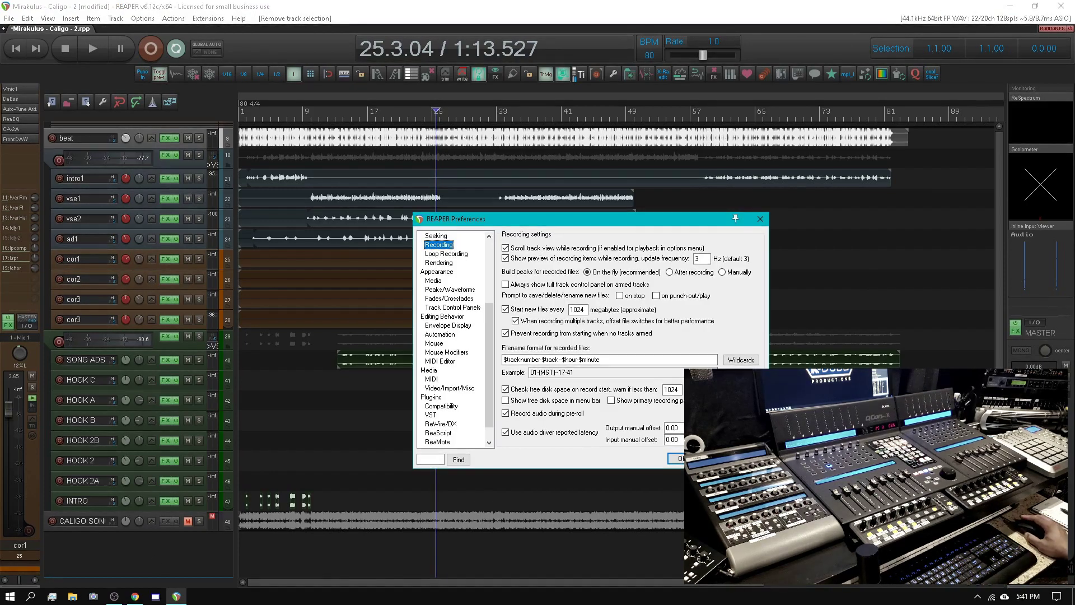
pyautogui.click(445, 432)
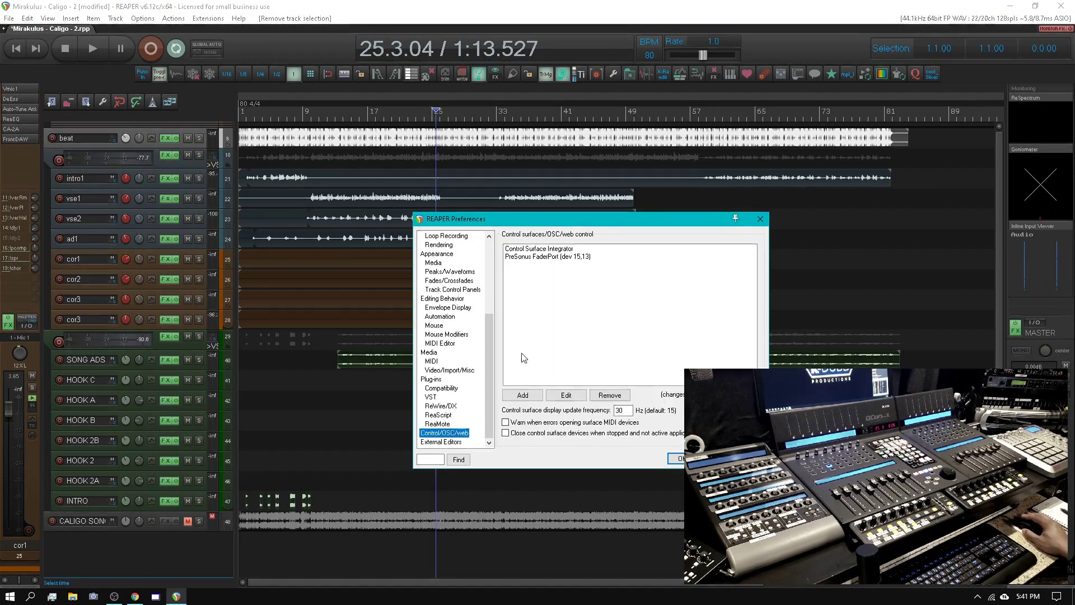
pyautogui.doubleClick(521, 248)
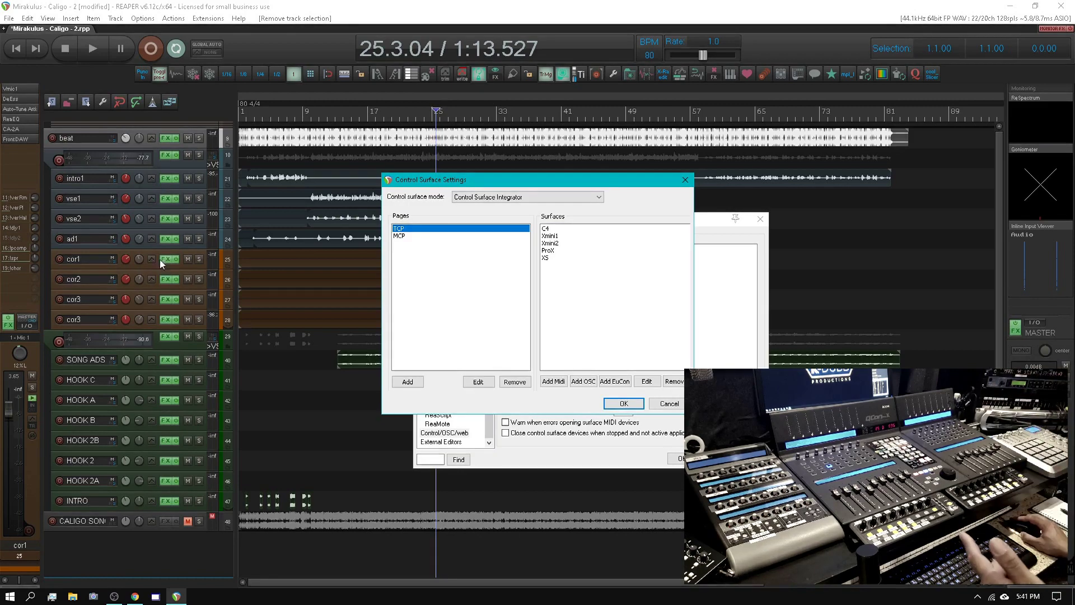
# Step: Compare the surfaces assigned to the TCP and MCP pages, cancel the surface settings and close the preferences
pyautogui.click(399, 237)
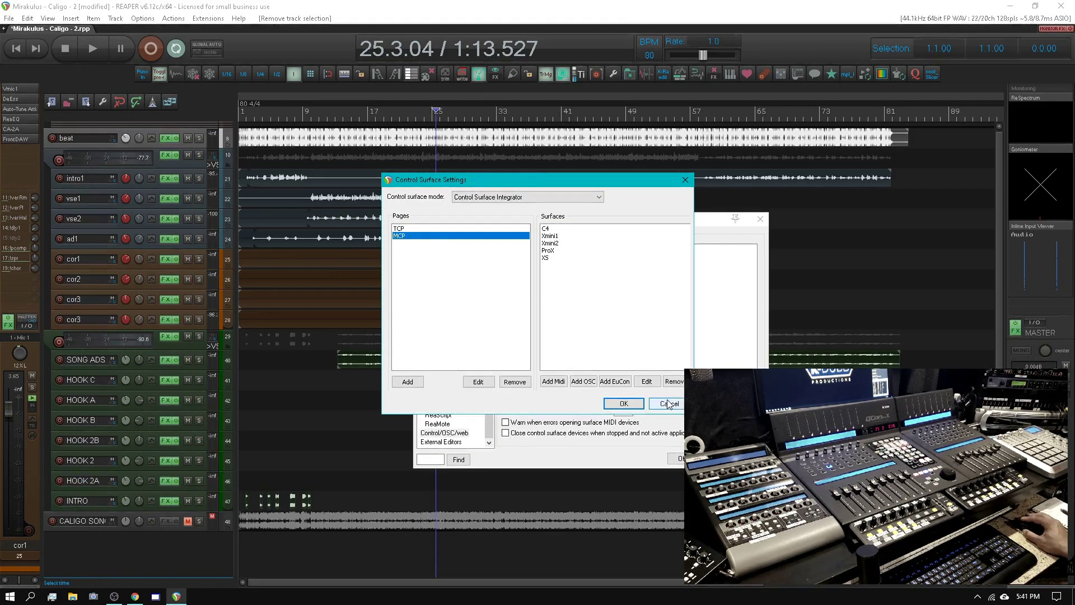
pyautogui.click(402, 229)
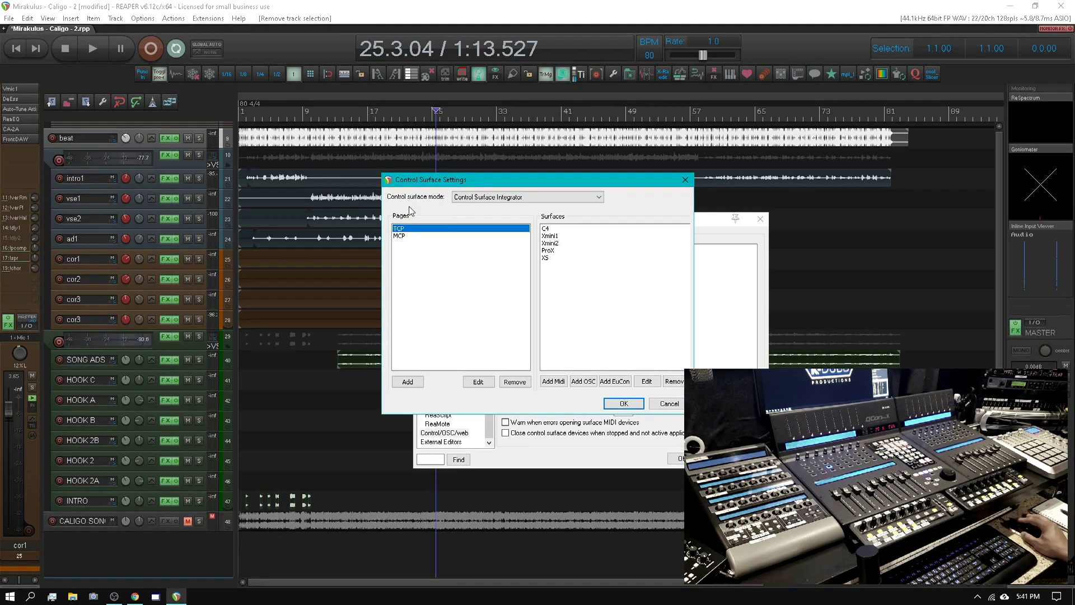
pyautogui.click(401, 236)
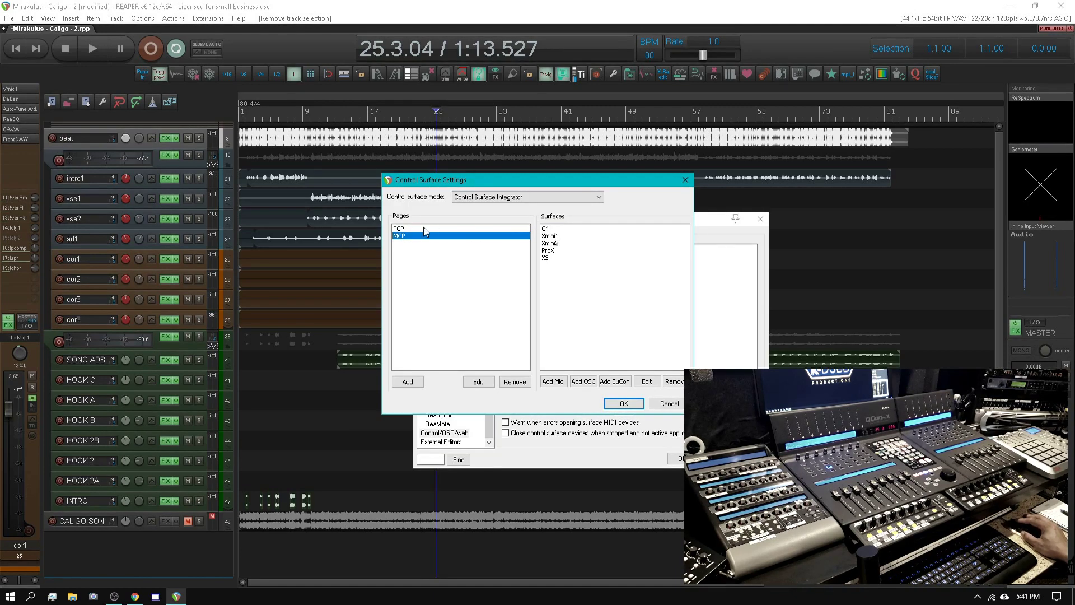
pyautogui.click(669, 403)
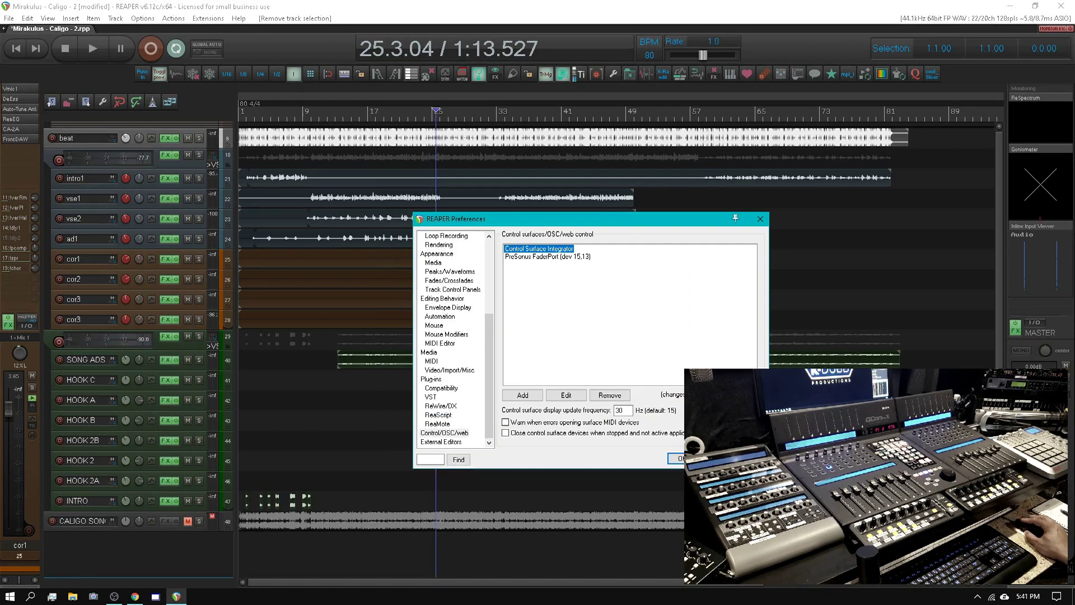
pyautogui.click(678, 458)
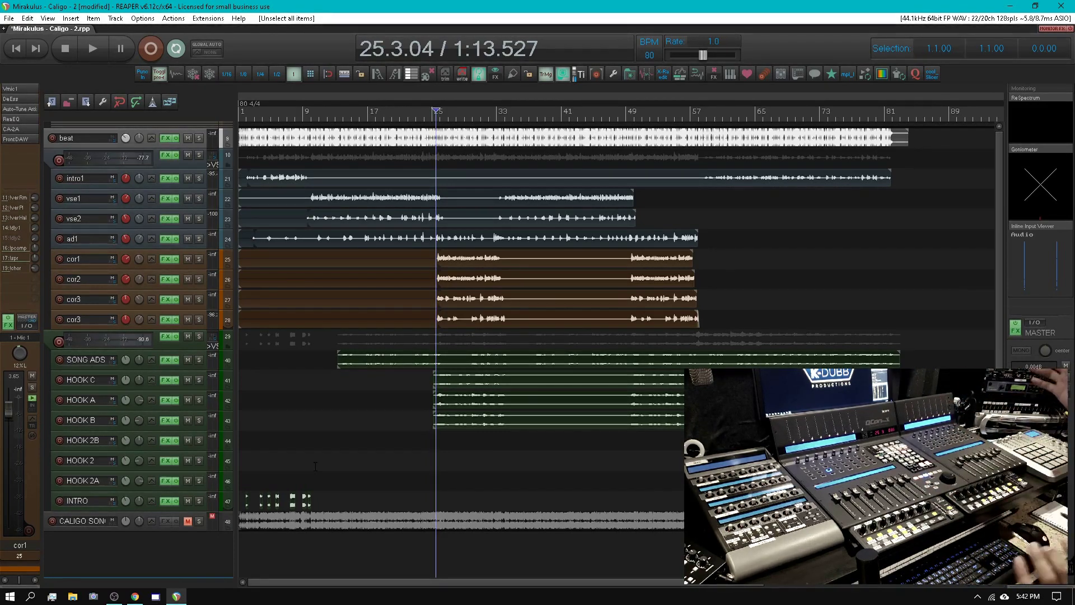
# Step: Zoom into the arrangement around the cor3 and SONG ADS tracks and return to the full project overview
pyautogui.scroll(10, 512, 324)
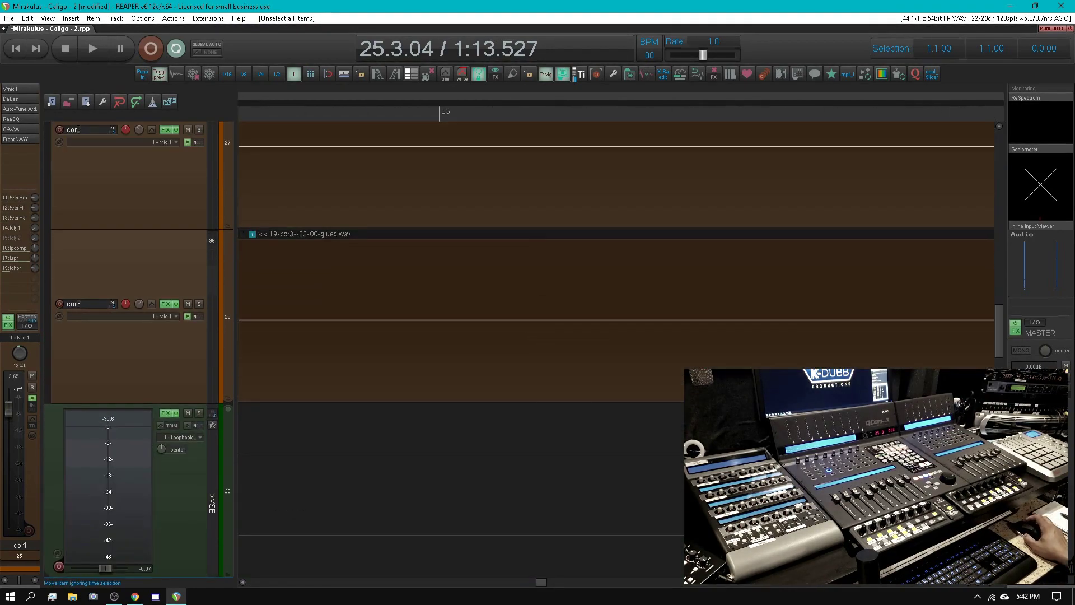
pyautogui.scroll(-3, 593, 365)
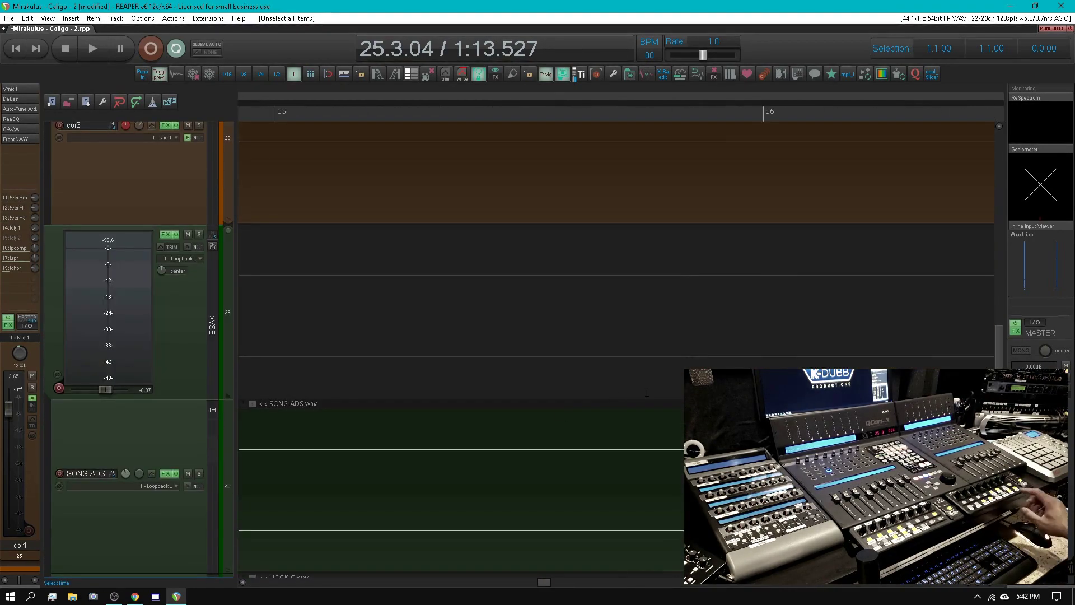
pyautogui.hotkey('ctrl', 'pagedown')
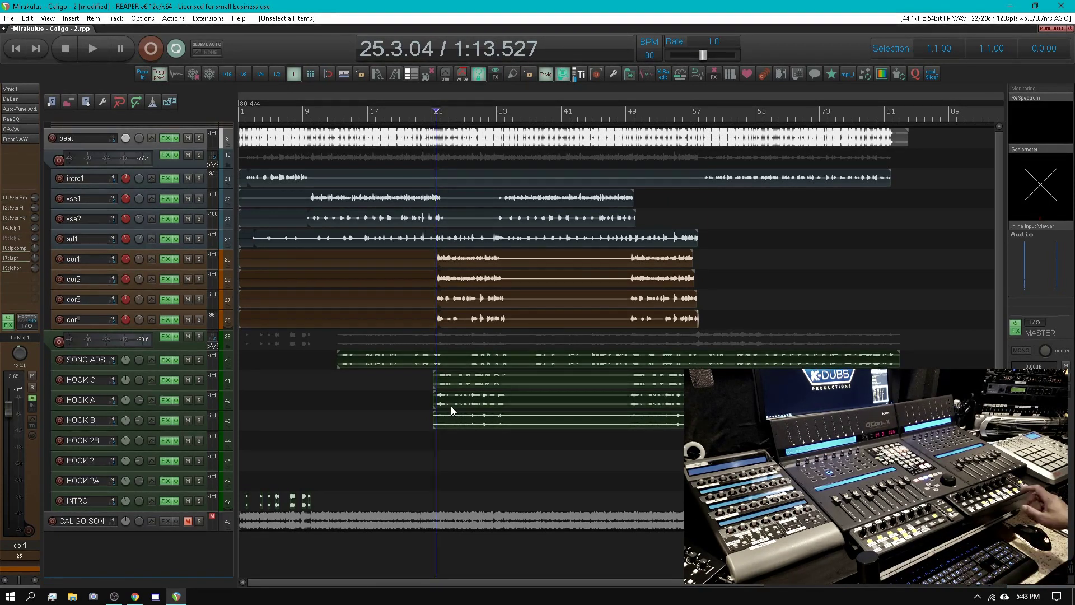
# Step: Look over the mixer, inspect the SONG ADS and HOOK tracks up close, and return to the full project overview
pyautogui.hotkey('ctrl', 'm')
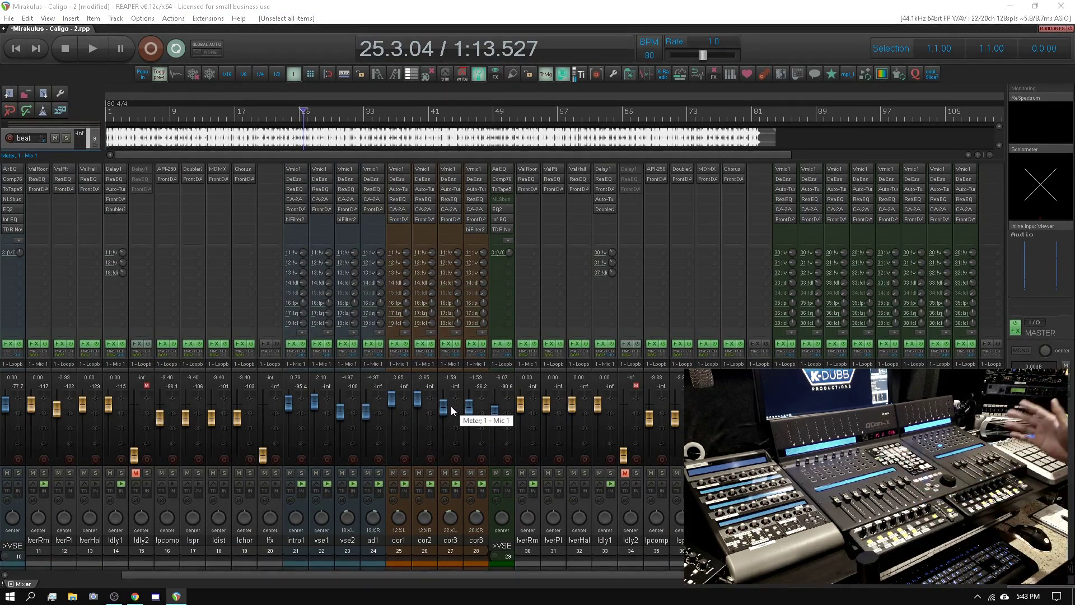
pyautogui.hotkey('ctrl', 'm')
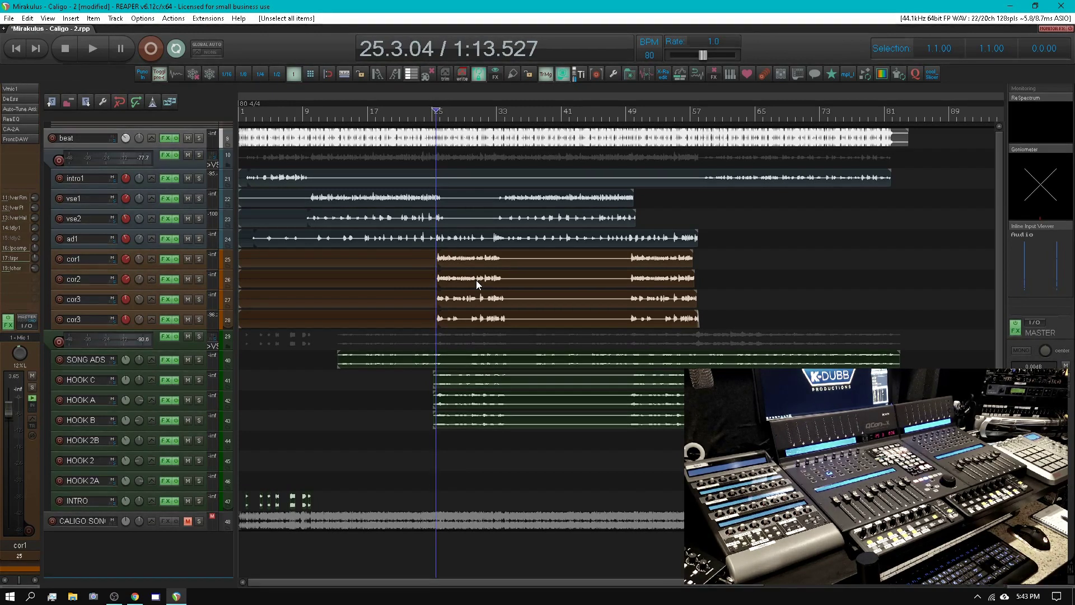
pyautogui.scroll(3, 476, 280)
pyautogui.scroll(6, 476, 280)
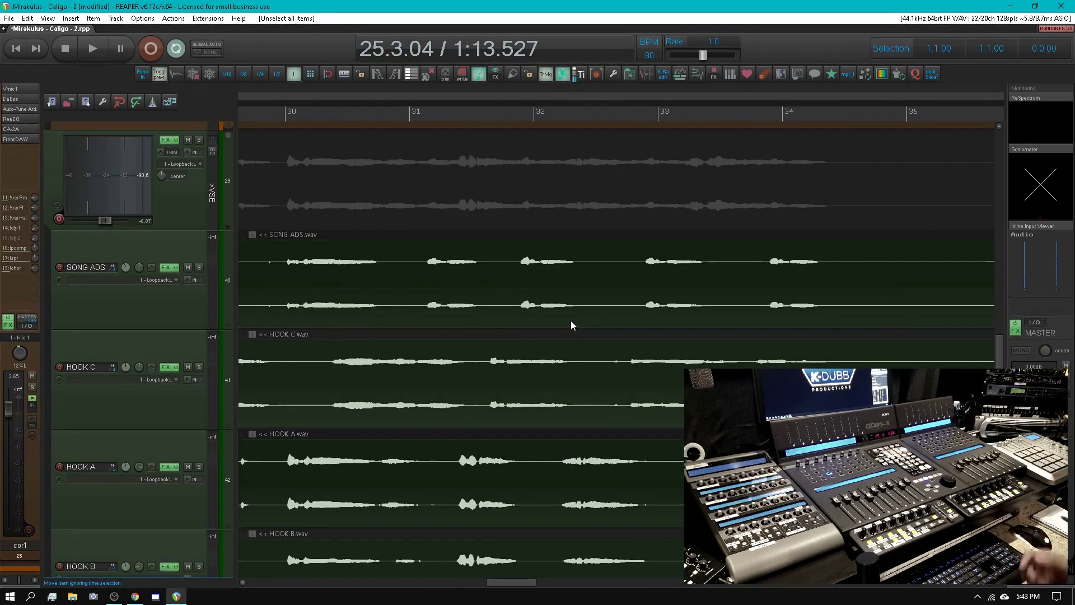
pyautogui.hotkey('ctrl', 'a')
pyautogui.hotkey('ctrl', 'PageDown')
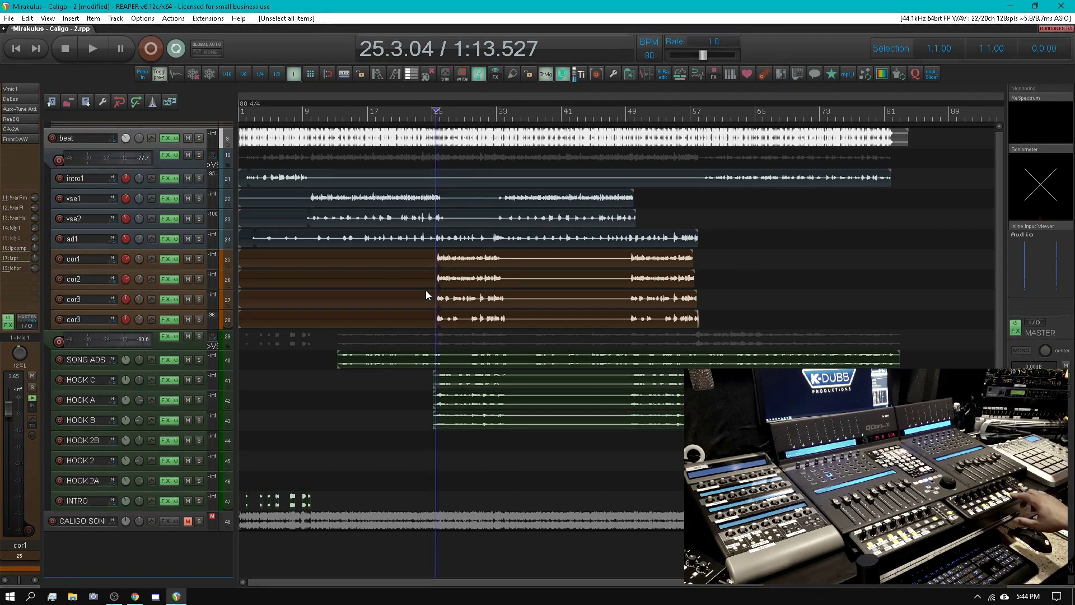
# Step: Switch between the mixer and the arrange view, and select the green >VSE folder track 29 in the mixer
pyautogui.hotkey('ctrl', 'm')
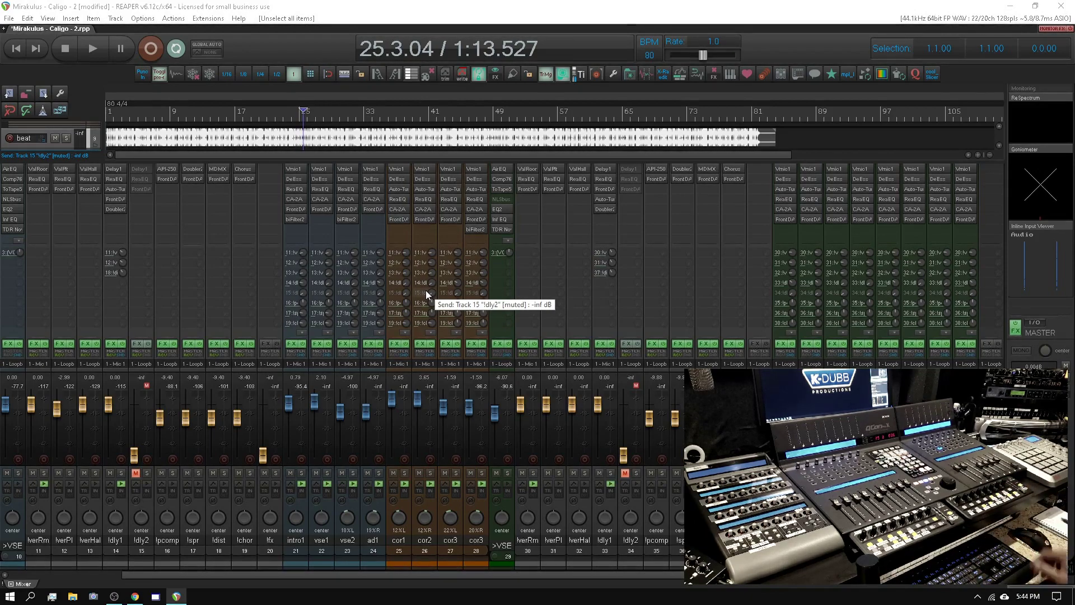
pyautogui.hotkey('ctrl', 'm')
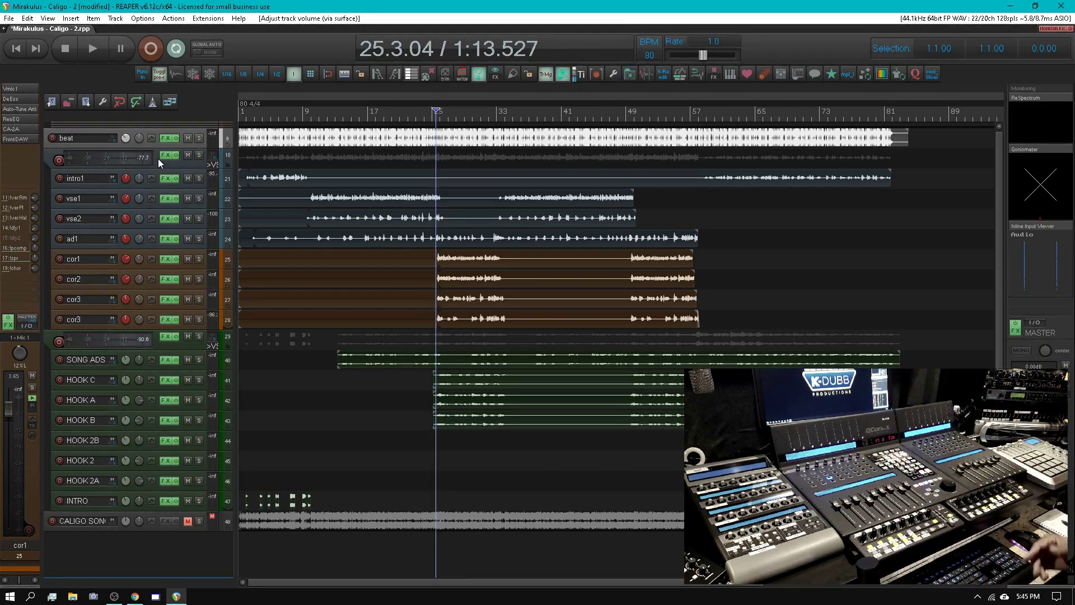
pyautogui.hotkey('ctrl', 'm')
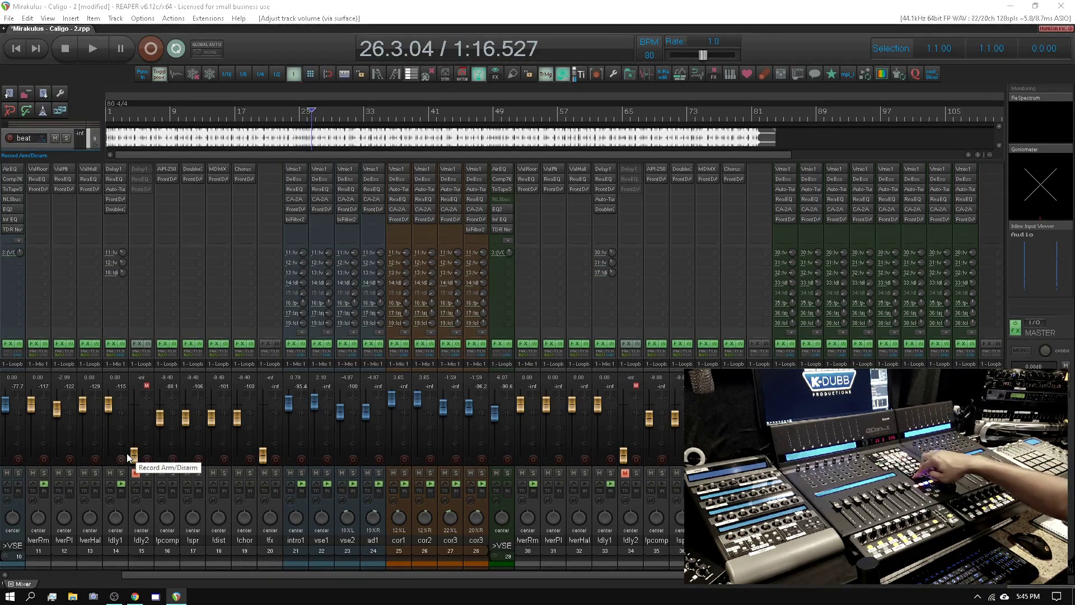
pyautogui.click(490, 559)
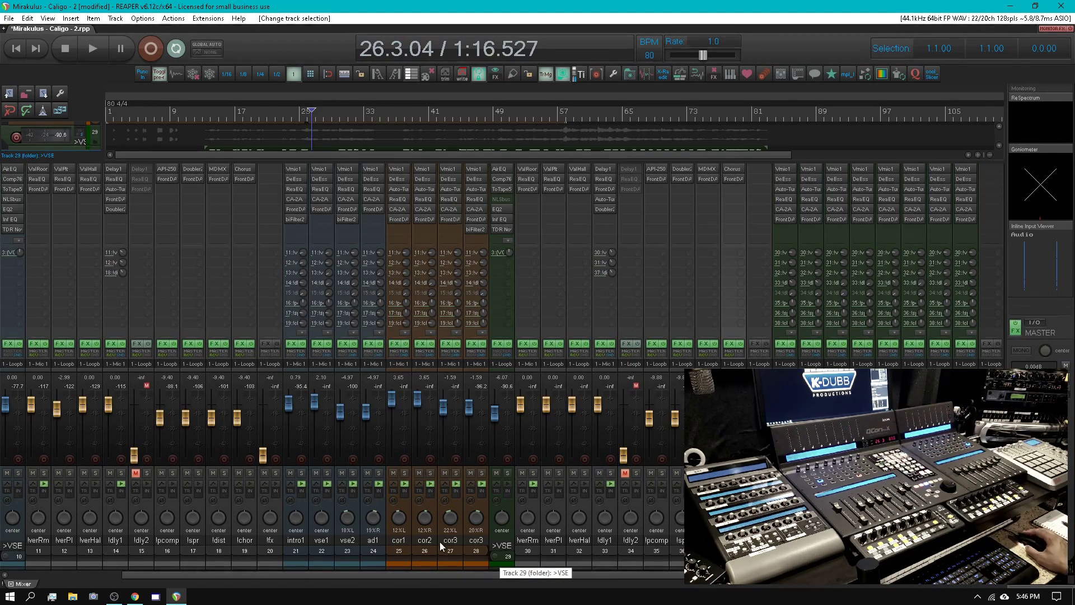
pyautogui.click(502, 542)
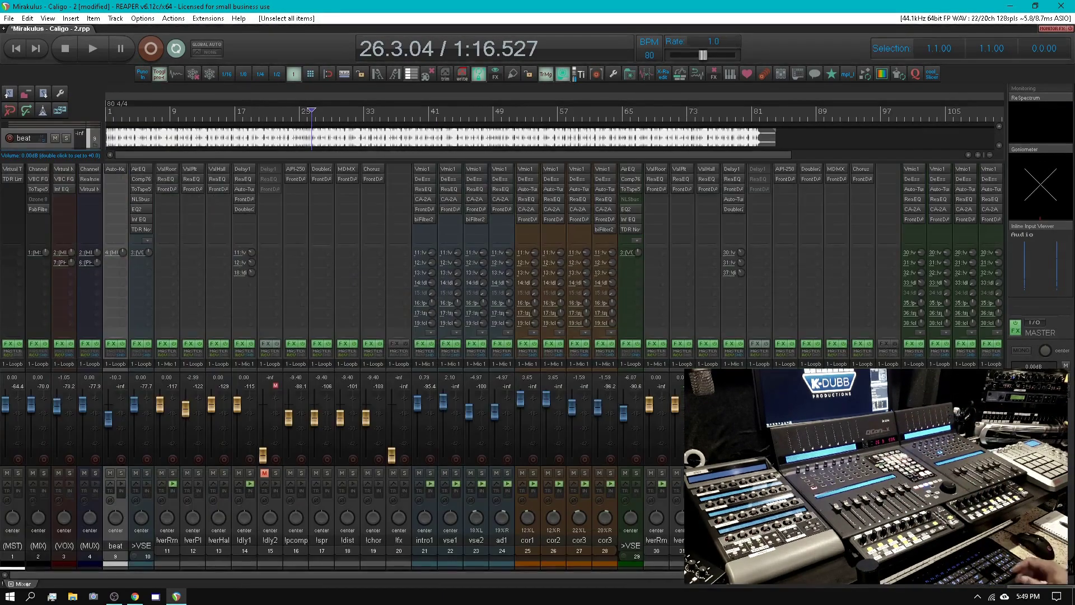
# Step: Review the ProX and XS surfaces of the TCP page in the Control Surface Integrator settings
pyautogui.hotkey('ctrl', 'p')
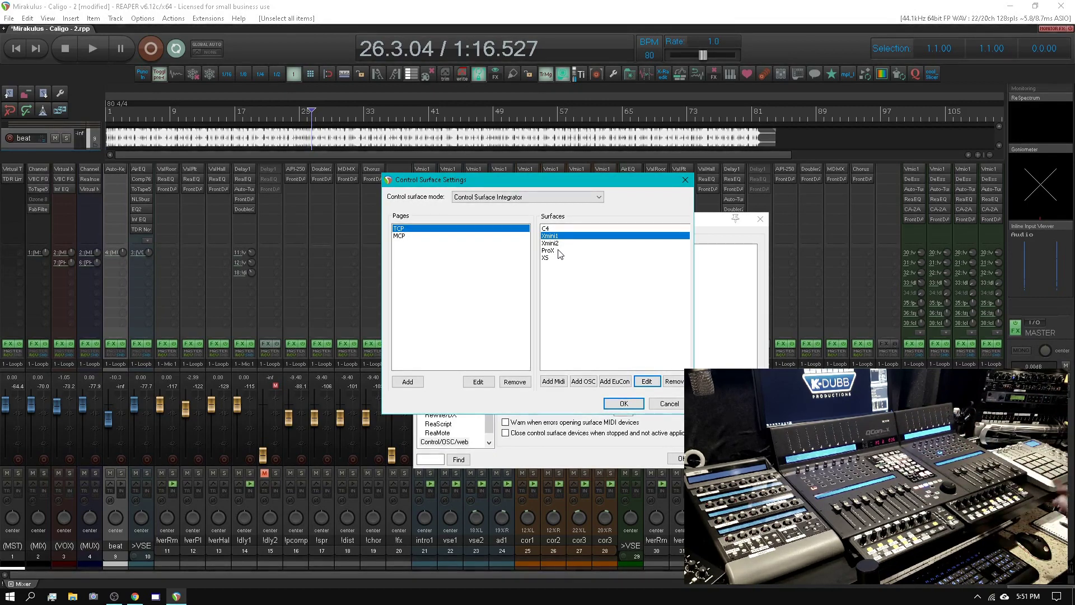
pyautogui.click(548, 251)
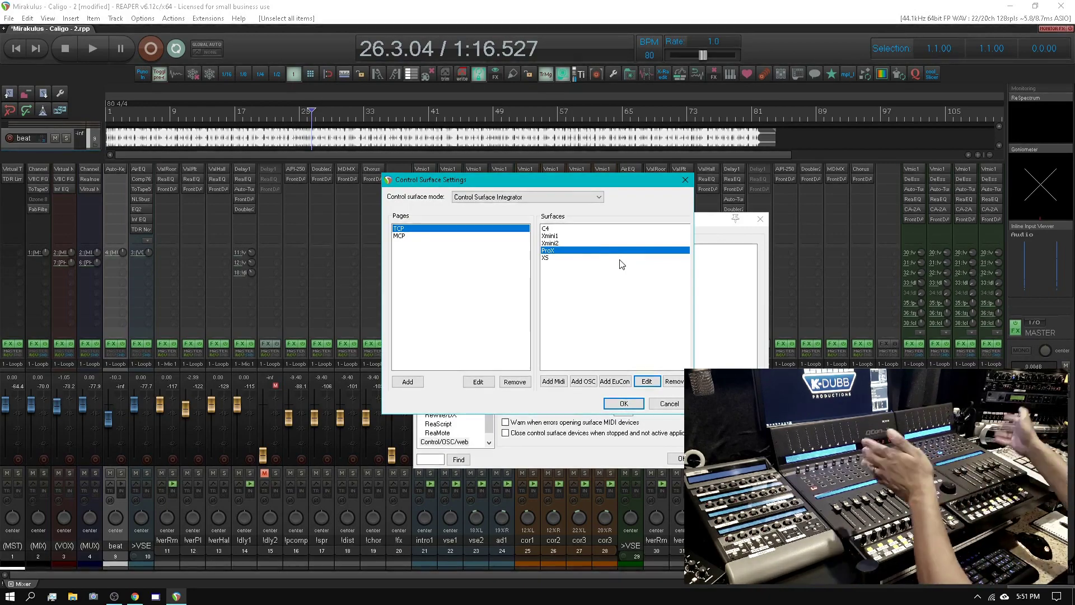
pyautogui.click(548, 258)
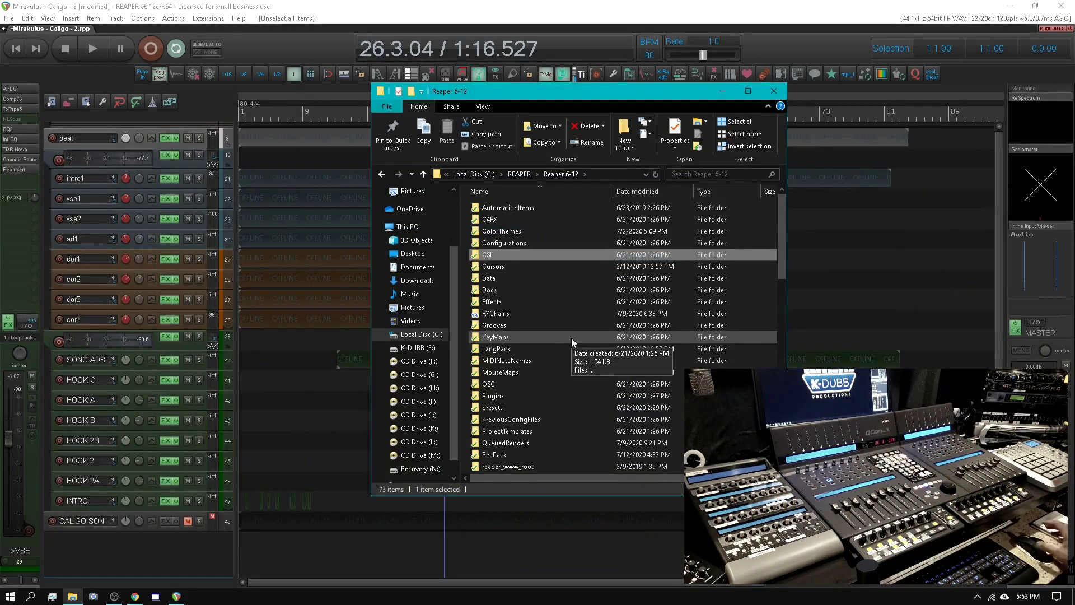
# Step: Open the XTouchMini2 zone file from the CSI Zones folder of the Reaper 6-12 directory
pyautogui.doubleClick(485, 255)
pyautogui.doubleClick(502, 232)
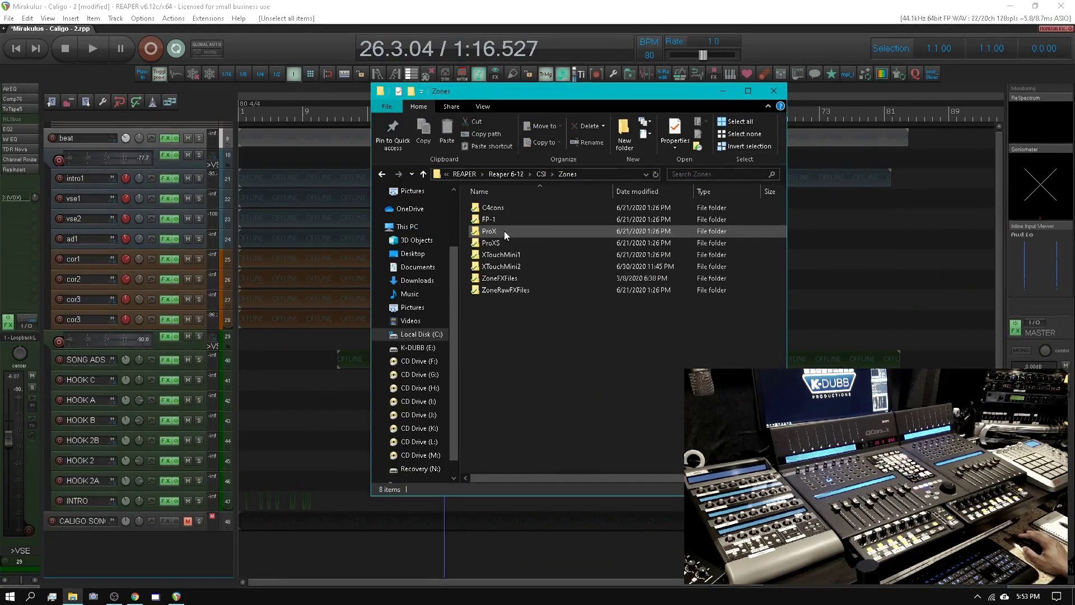
pyautogui.doubleClick(508, 267)
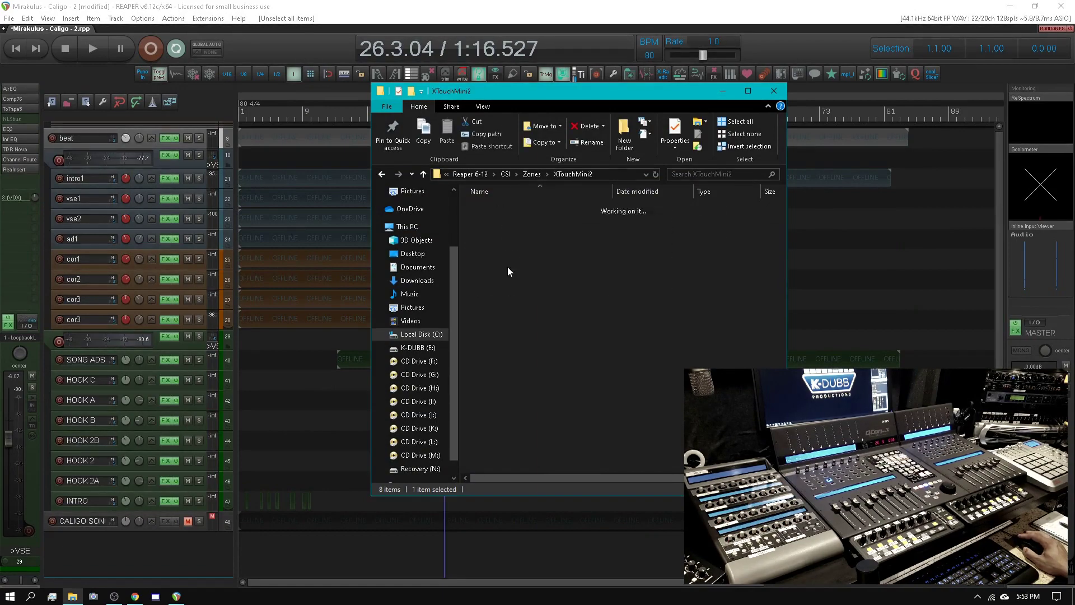
pyautogui.doubleClick(510, 211)
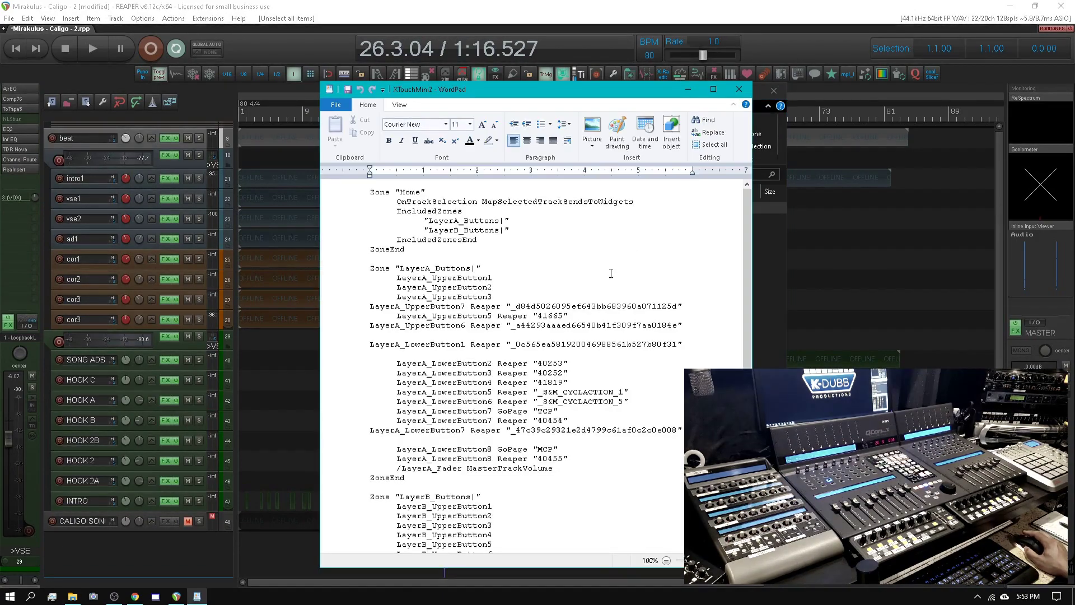
# Step: Examine the GoPage "TCP" and "MCP" assignments of LayerA_LowerButton7 and LayerA_LowerButton8, and close the zone file
pyautogui.scroll(-1, 611, 273)
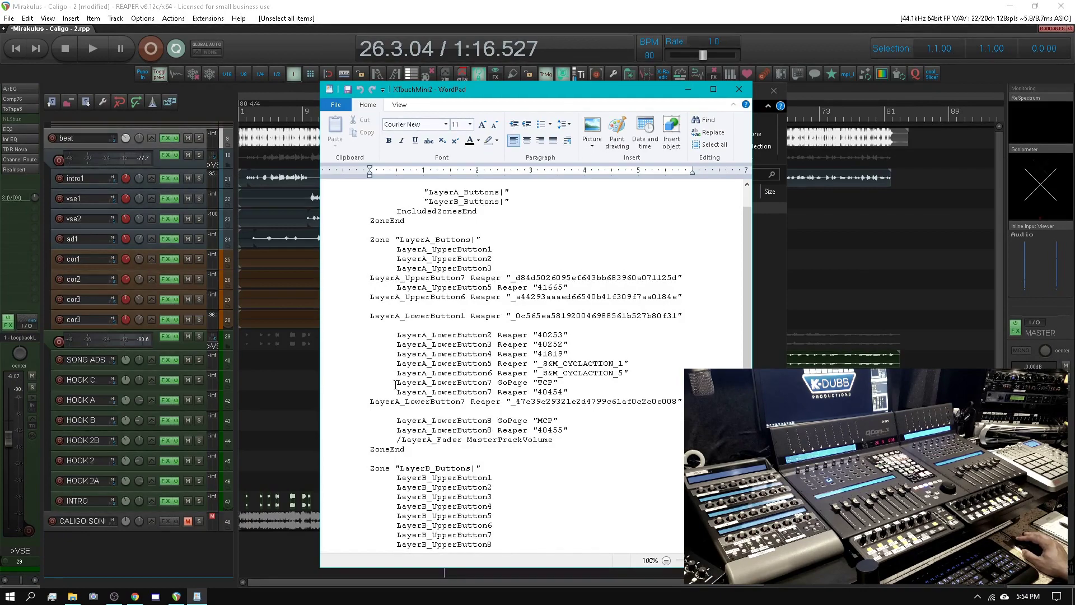
pyautogui.click(396, 385)
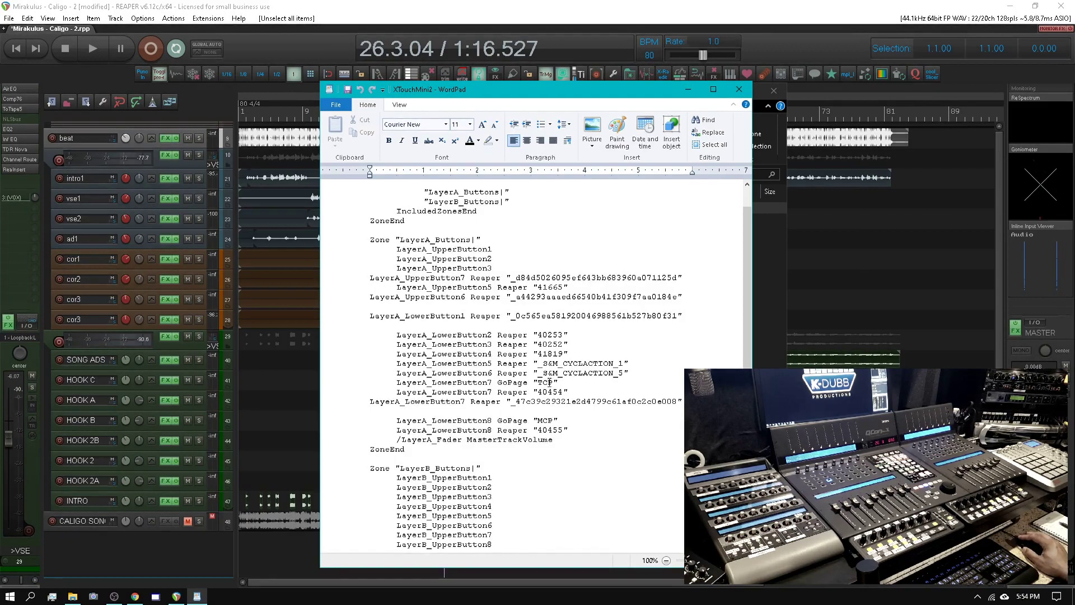
pyautogui.click(497, 383)
pyautogui.moveTo(511, 383); pyautogui.dragTo(563, 382)
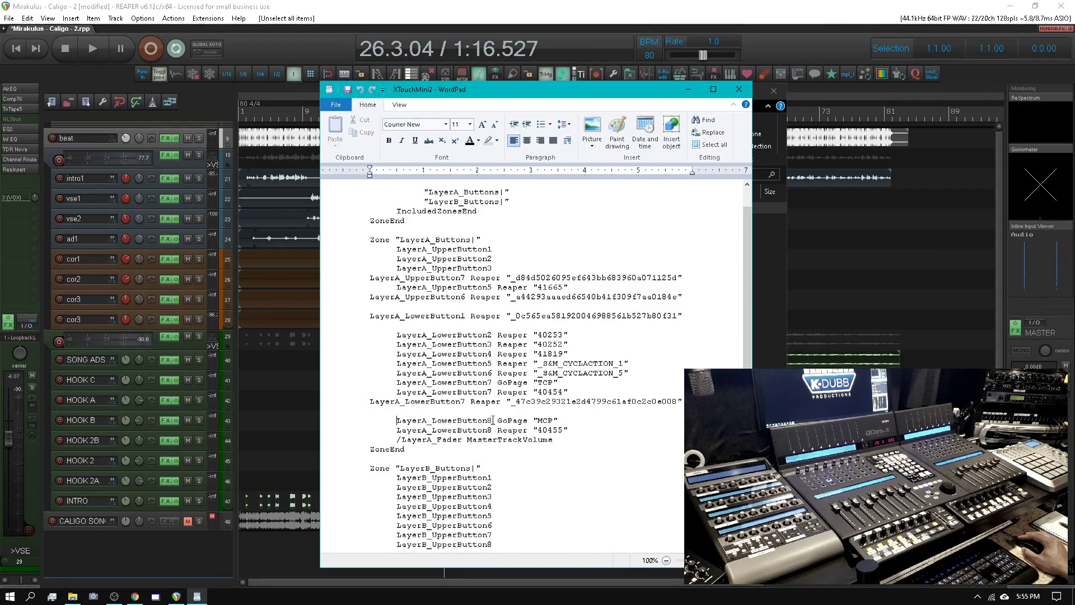
pyautogui.moveTo(450, 418); pyautogui.dragTo(408, 427)
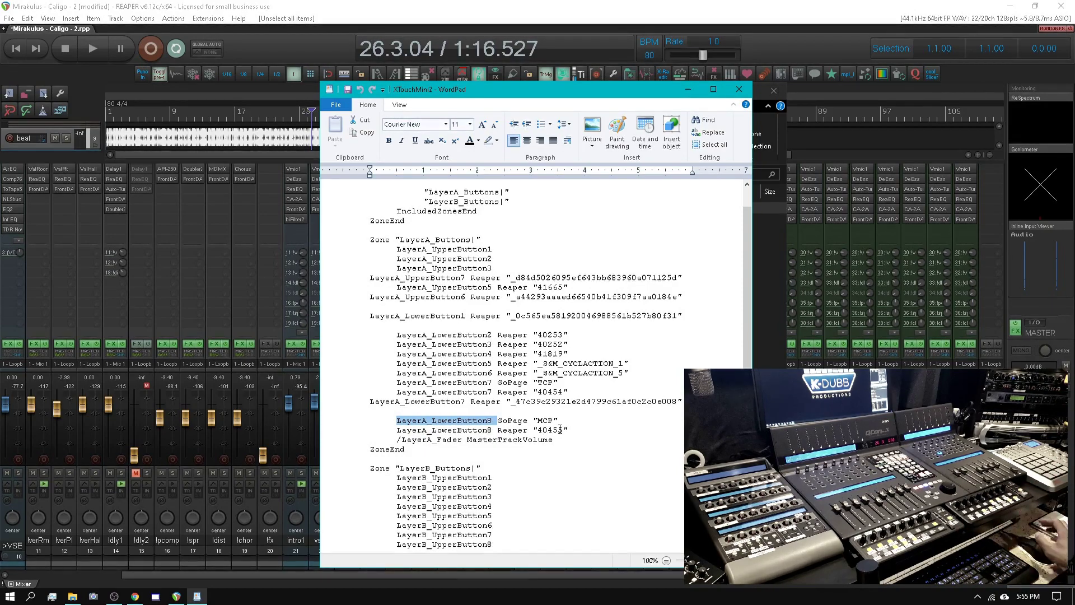
pyautogui.click(738, 91)
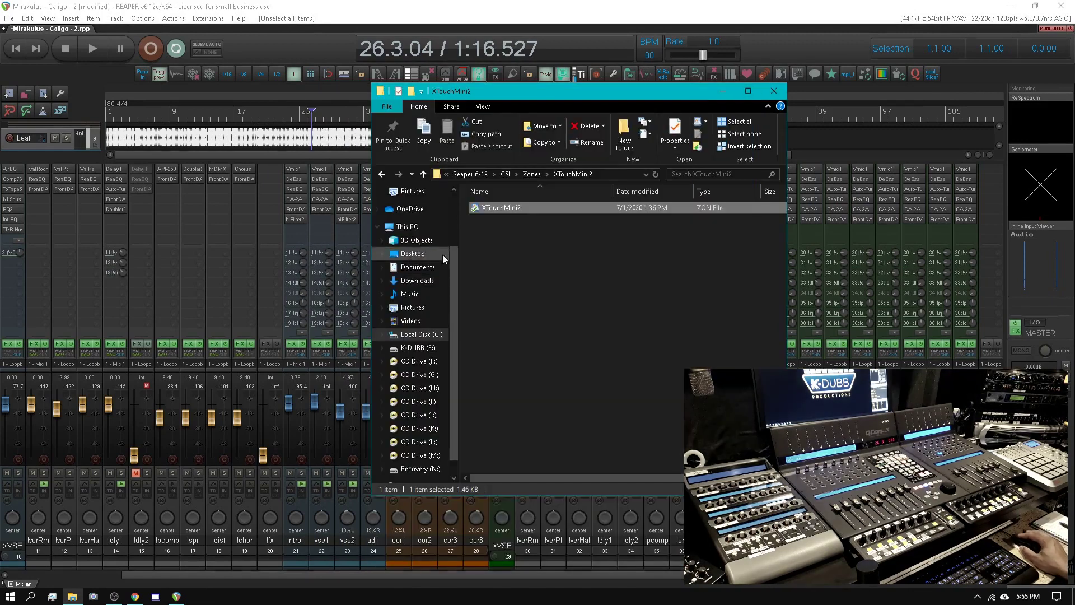
# Step: Open the ProX zone file from the CSI Zones folder and examine its Buttons zone assignments
pyautogui.click(537, 175)
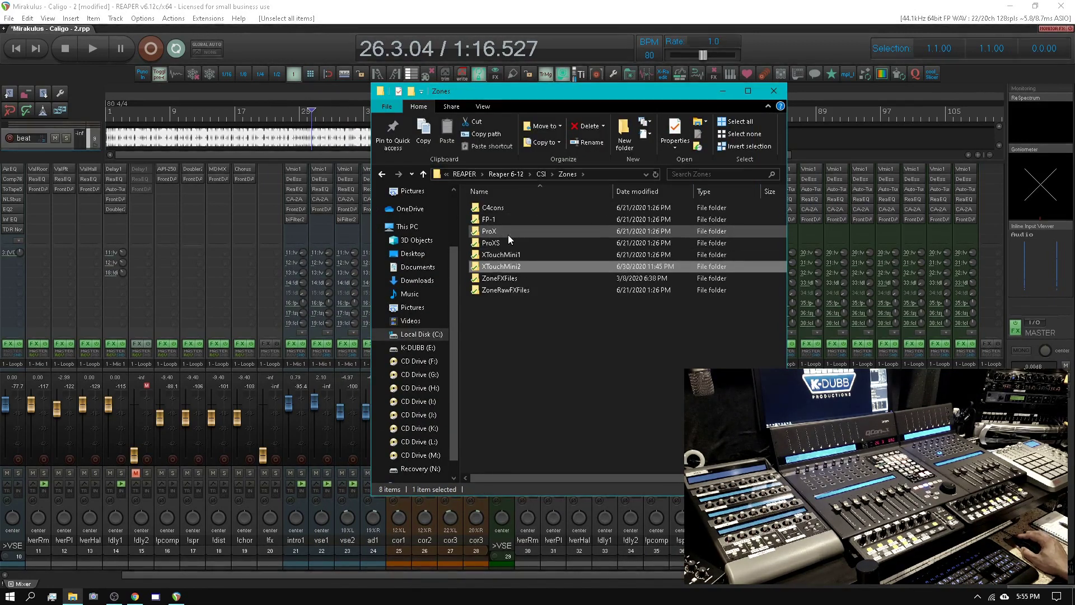
pyautogui.doubleClick(508, 234)
pyautogui.doubleClick(509, 210)
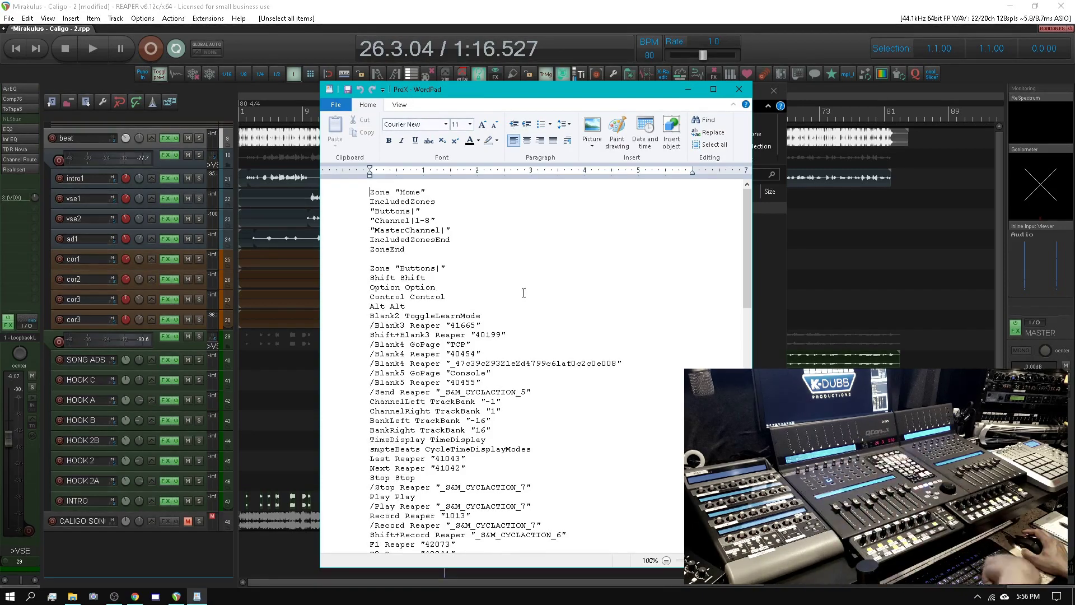
pyautogui.scroll(-2, 523, 289)
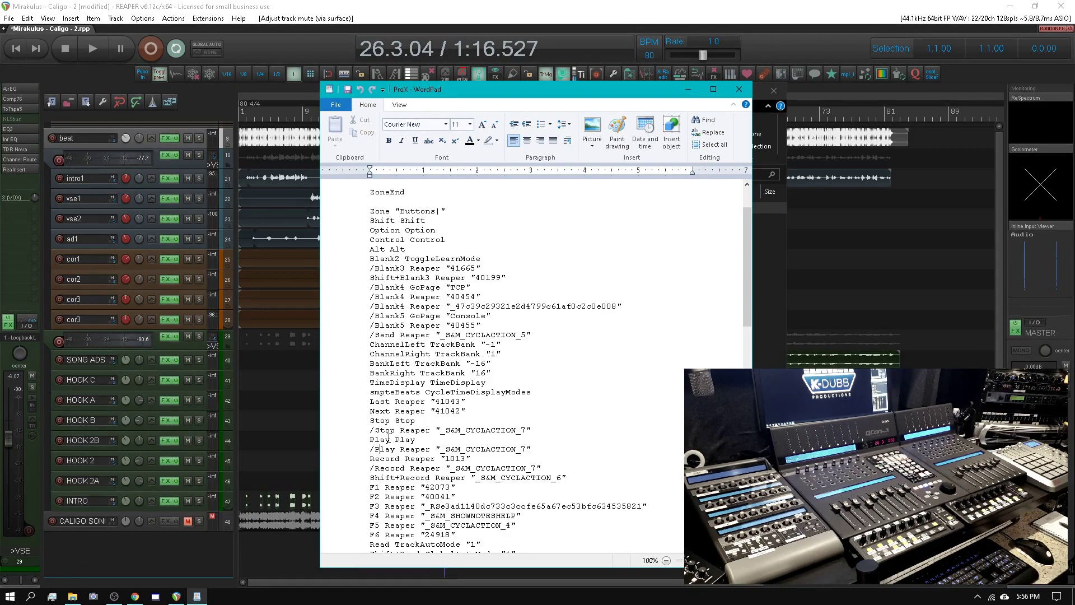
# Step: Examine the Play and Record assignments in the ProX zone file, and close the file and its folder window
pyautogui.click(376, 469)
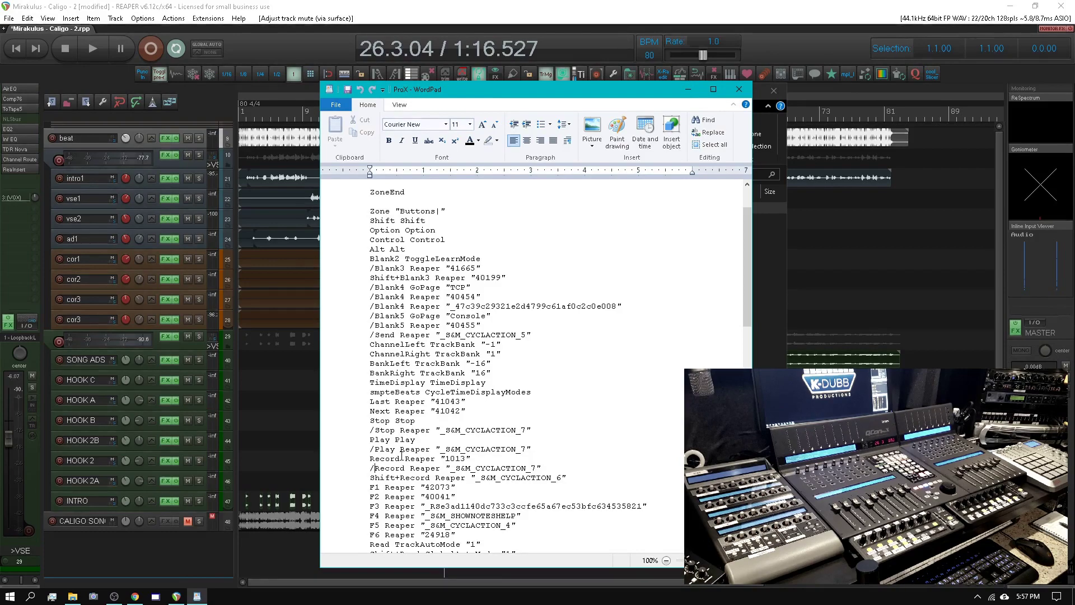
pyautogui.click(737, 89)
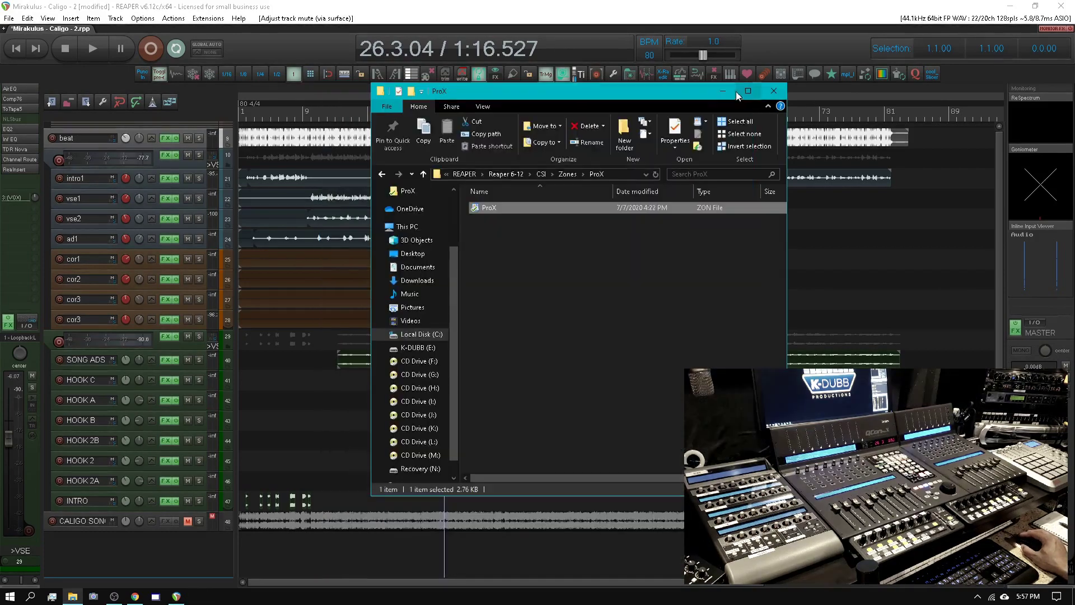
pyautogui.click(775, 93)
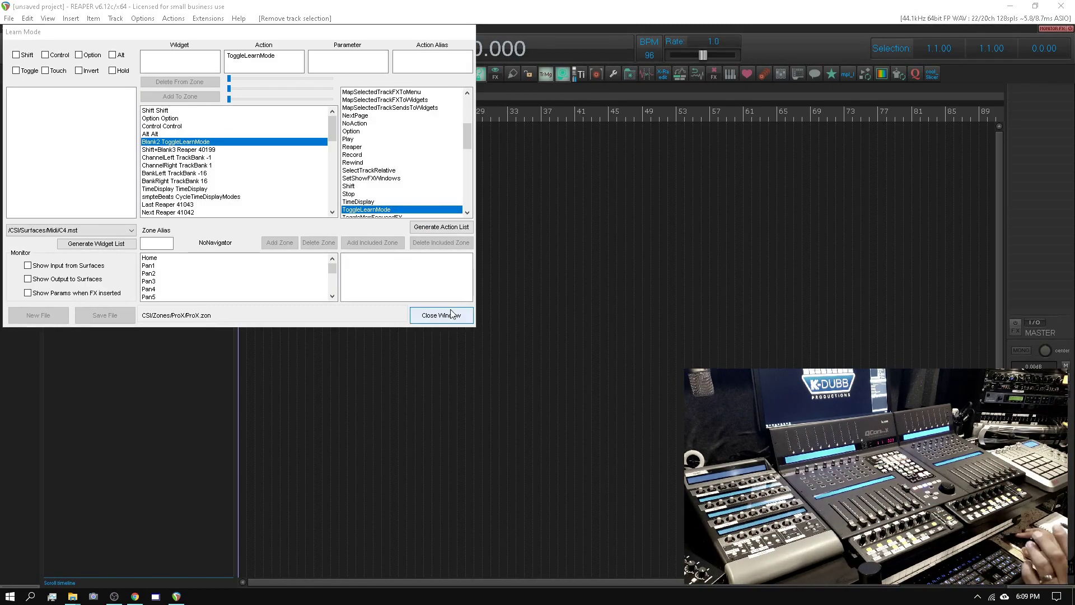
# Step: Close the Learn Mode window and load the VST3 True Iron (Kazrog) effect from the Favorites folder on a new track
pyautogui.click(421, 315)
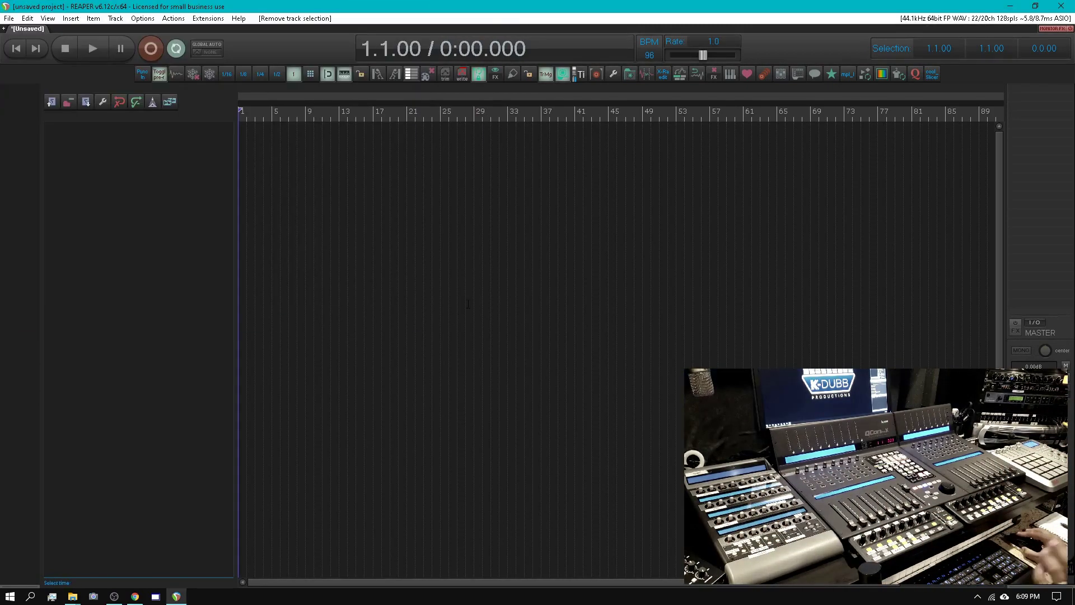
pyautogui.doubleClick(100, 313)
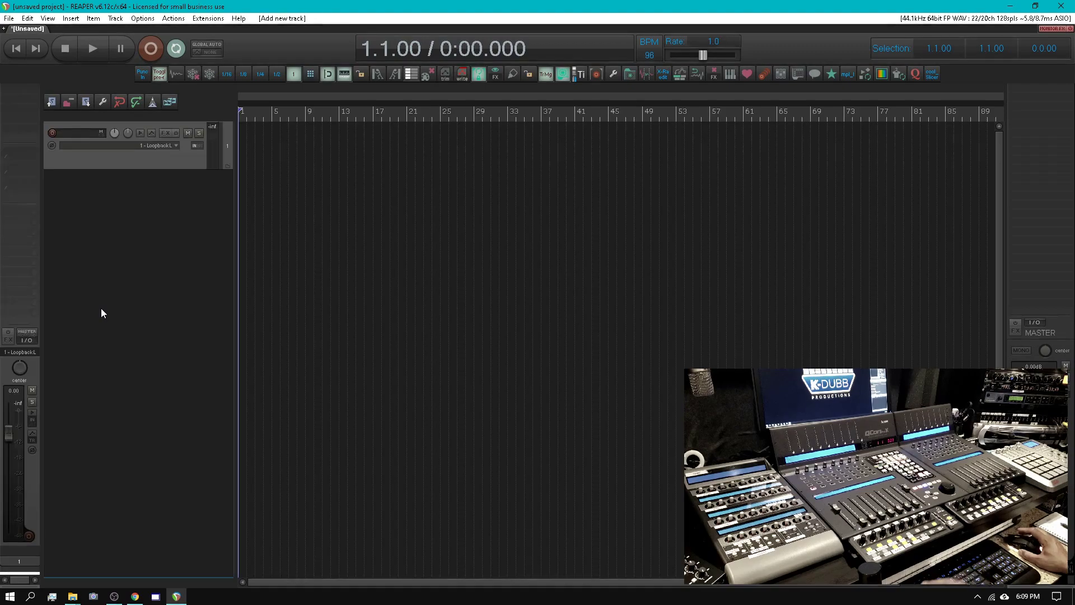
pyautogui.click(14, 86)
pyautogui.scroll(-5, 207, 113)
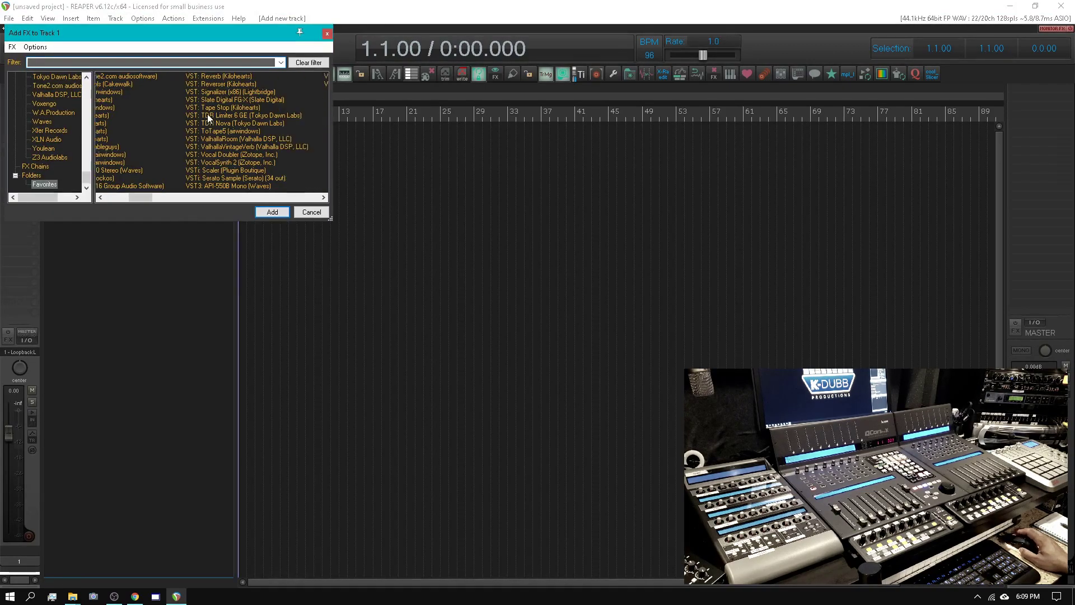
pyautogui.scroll(-5, 207, 113)
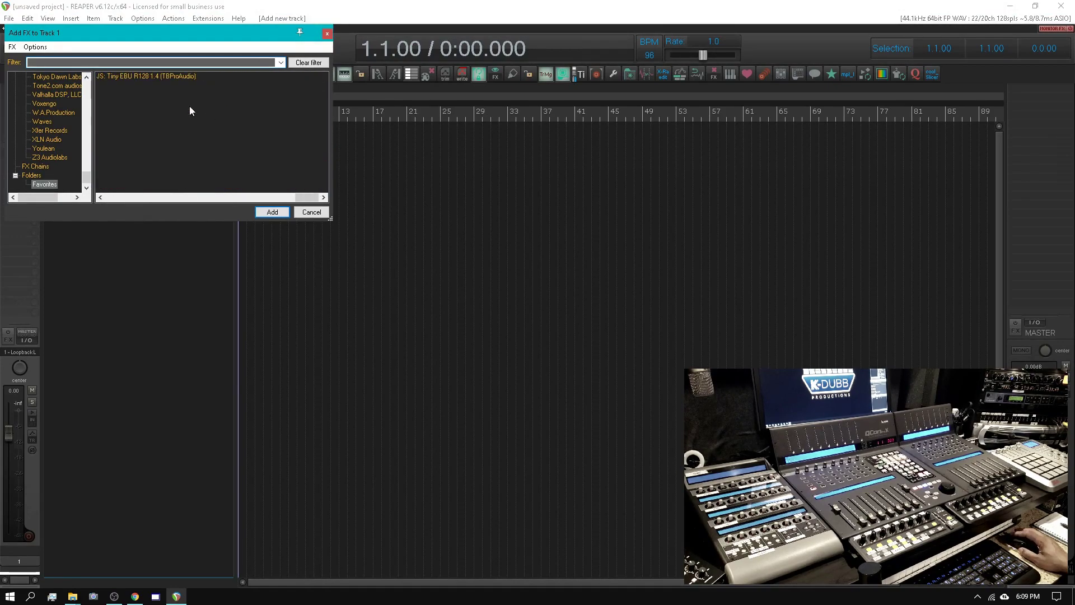
pyautogui.doubleClick(149, 84)
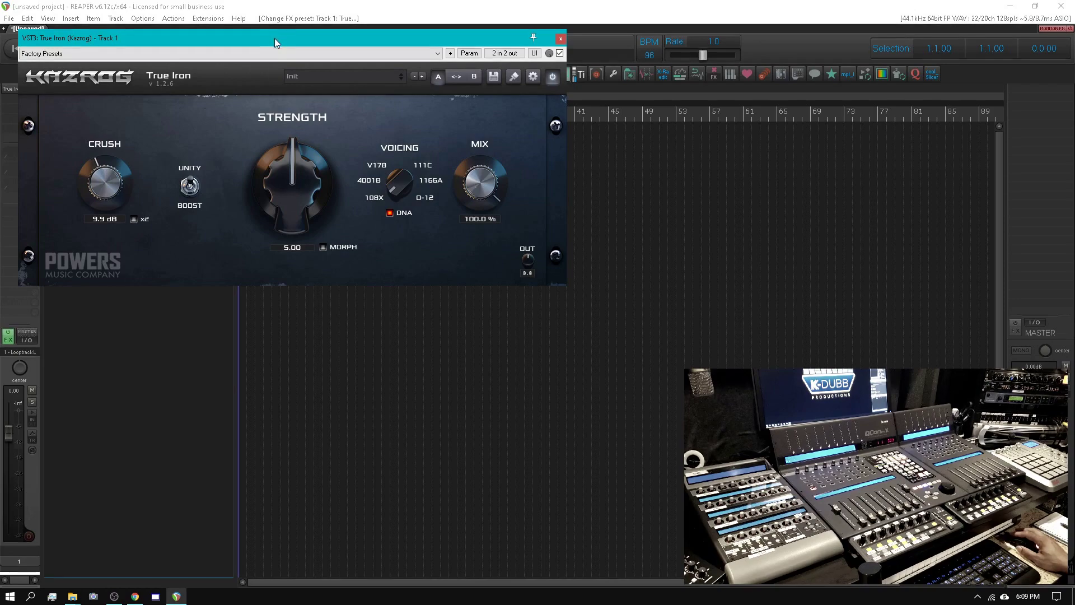
pyautogui.moveTo(275, 38); pyautogui.dragTo(408, 160)
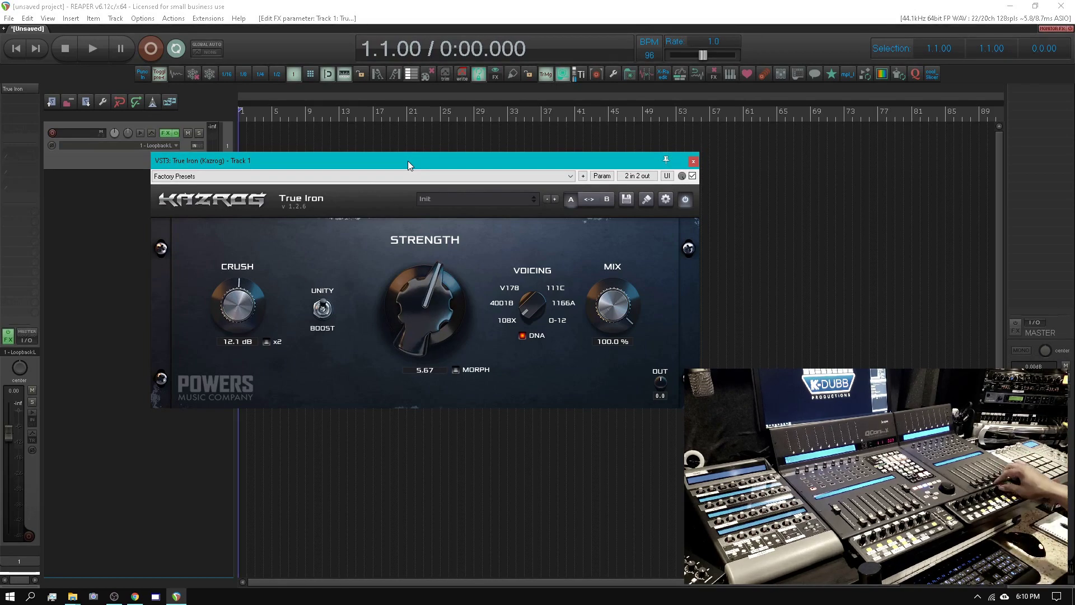
pyautogui.click(694, 161)
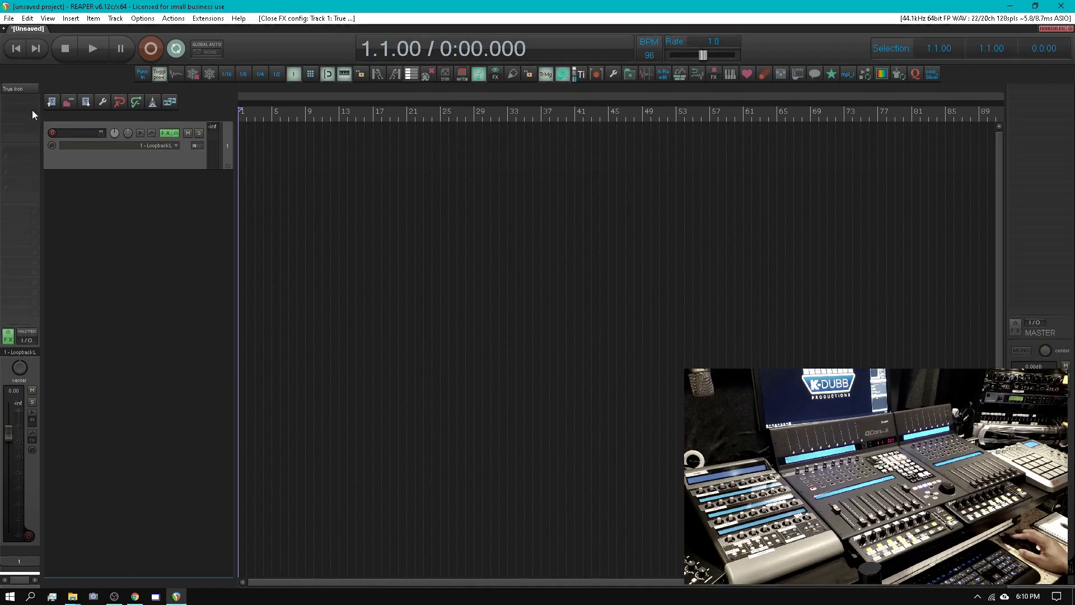
# Step: Add the ReaInsert (Cockos) effect to track 1 after True Iron, and deselect the track
pyautogui.click(51, 101)
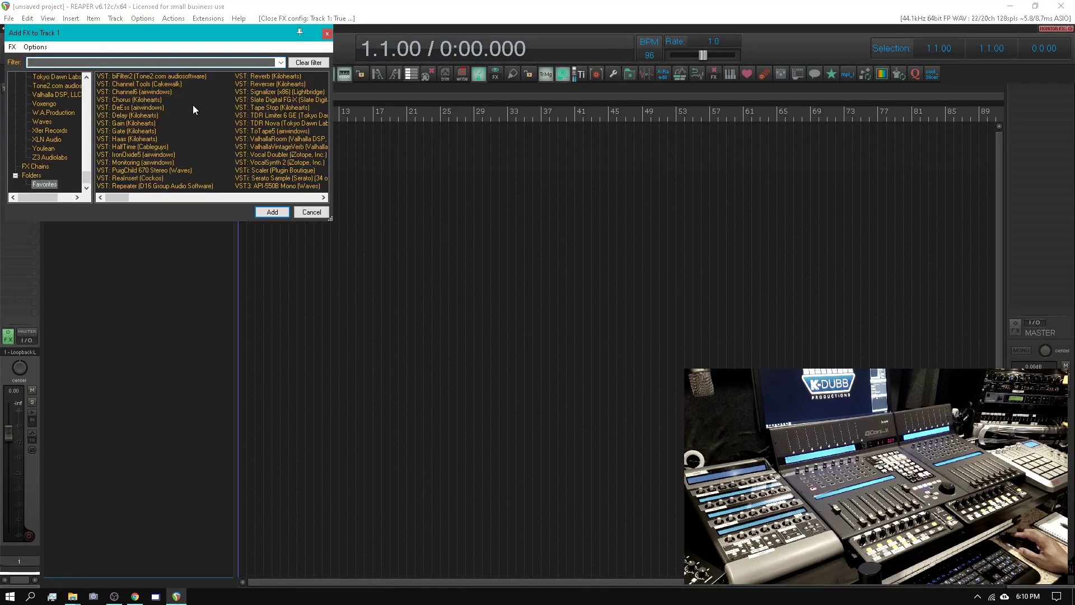
pyautogui.doubleClick(149, 178)
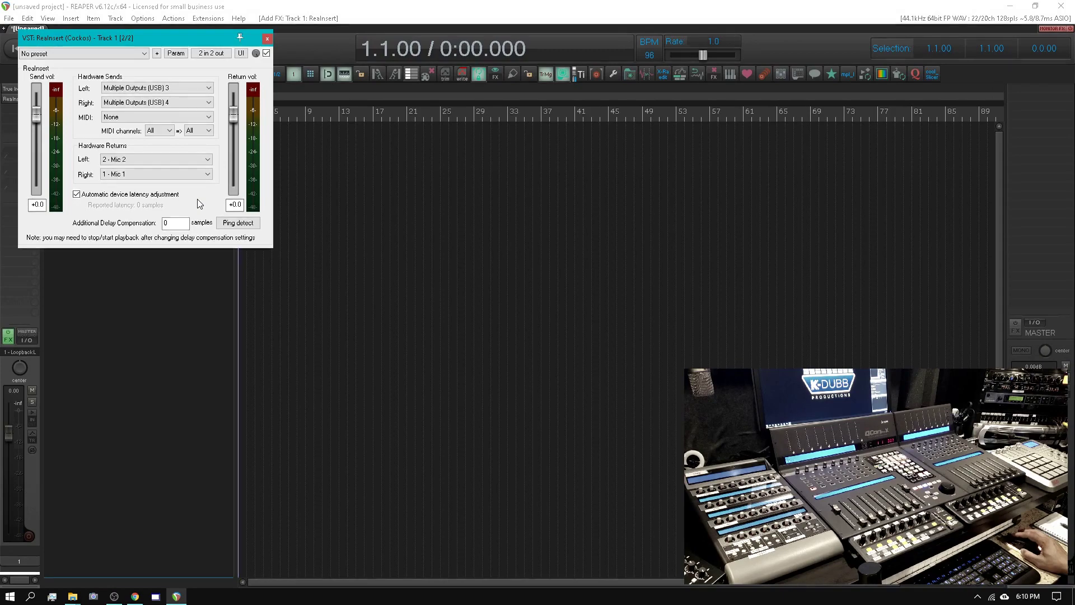
pyautogui.click(267, 40)
pyautogui.click(151, 246)
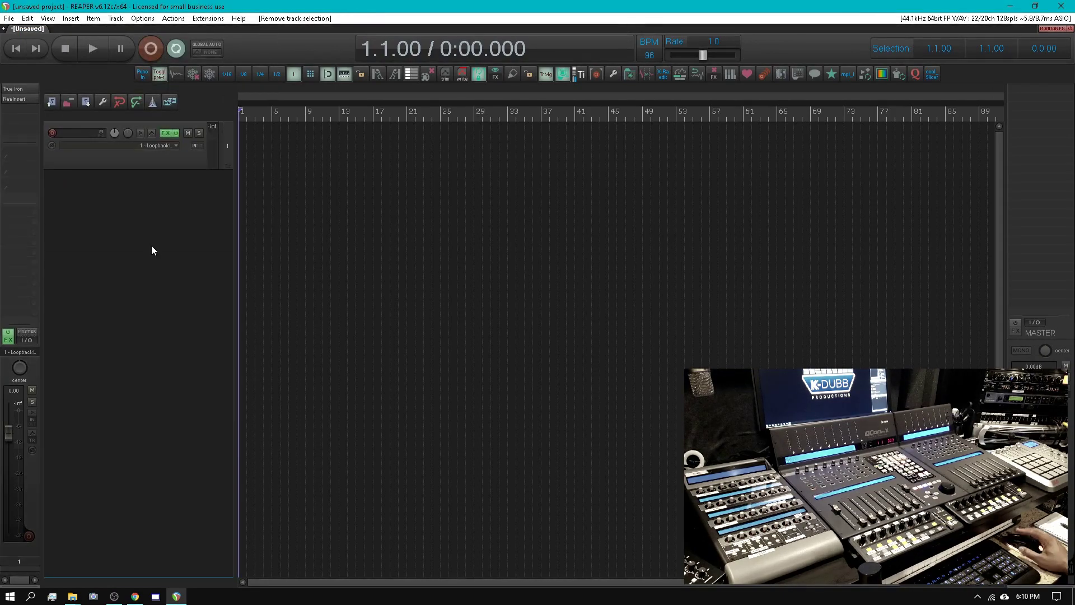
# Step: Check the Control Surface Integrator entry in the Control/OSC/web preferences and close the preferences
pyautogui.hotkey('ctrl', 'p')
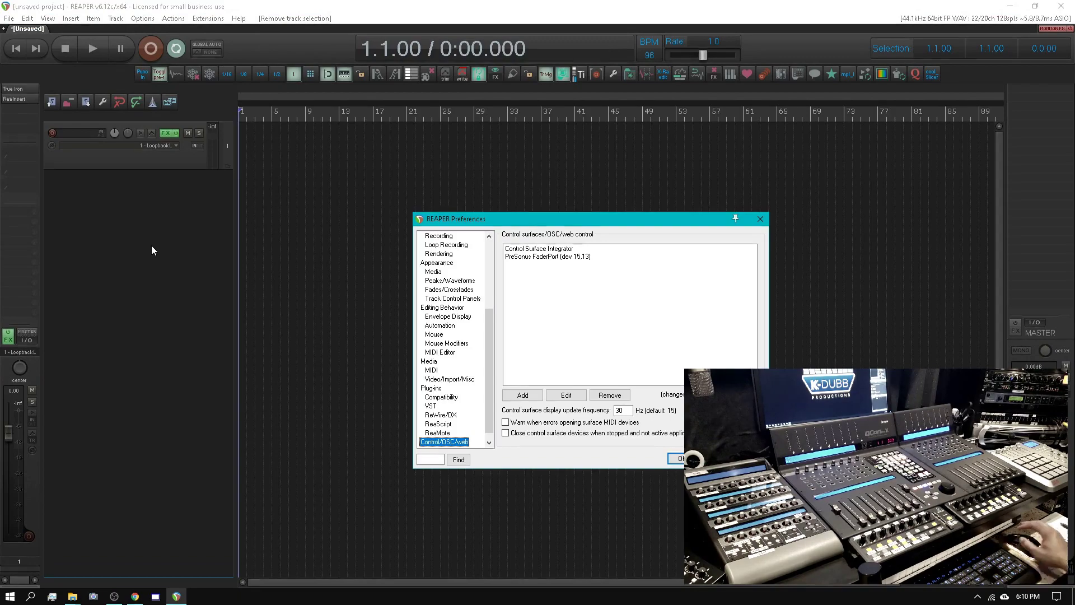
pyautogui.doubleClick(515, 248)
pyautogui.click(623, 403)
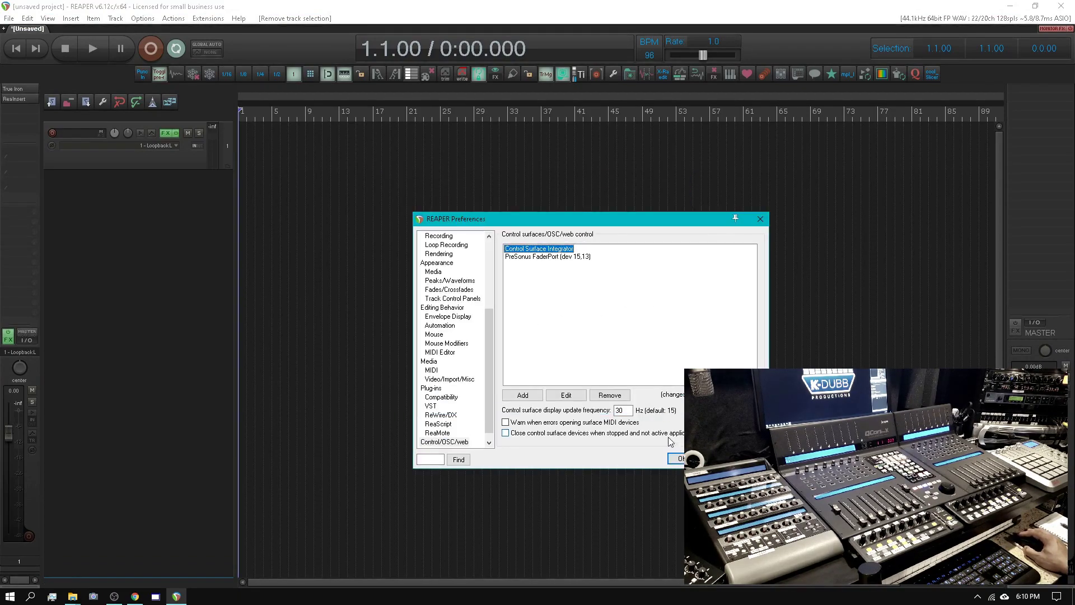
pyautogui.click(679, 458)
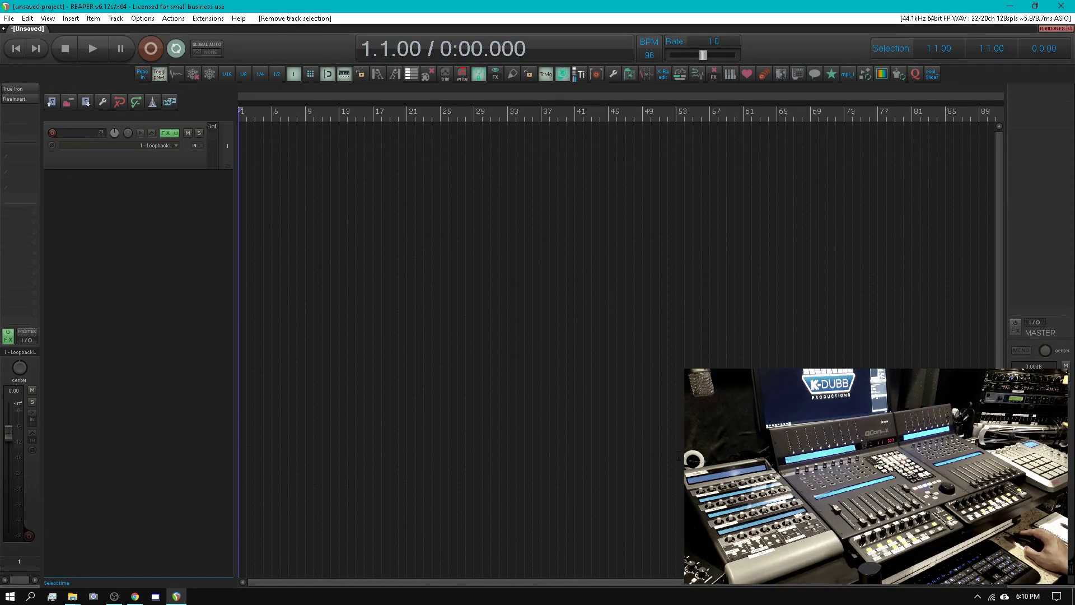
# Step: Open the True Iron effect window with track 1 deselected, and open it again with the track selected
pyautogui.click(78, 162)
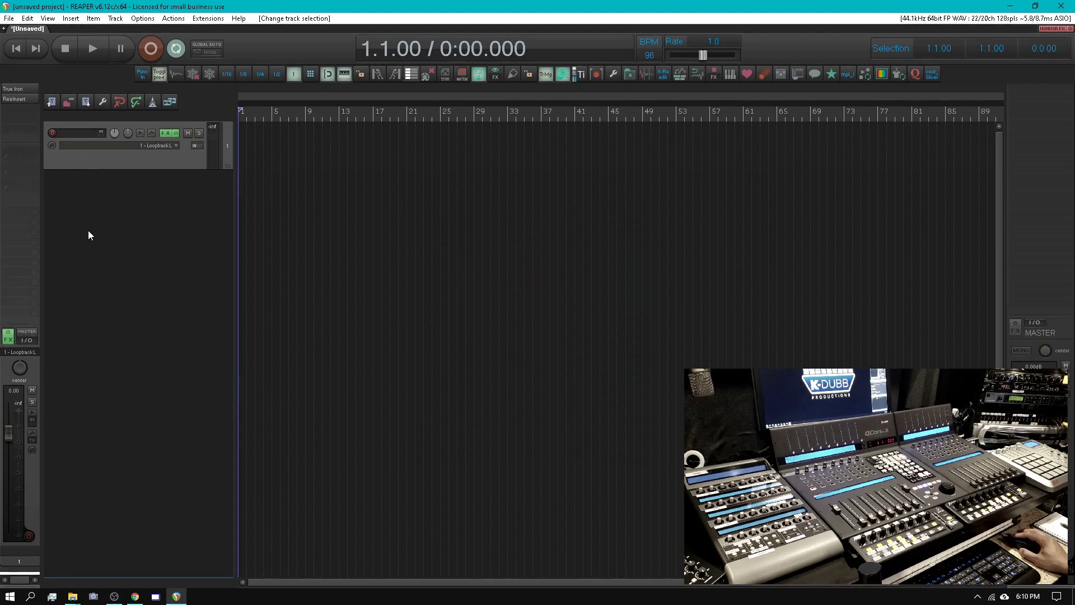
pyautogui.click(93, 255)
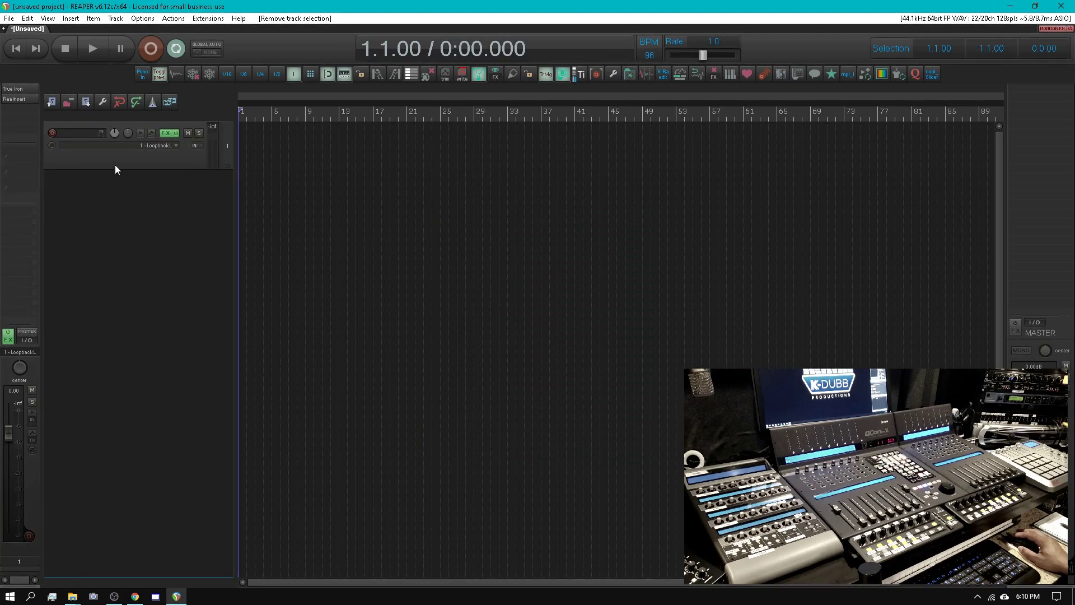
pyautogui.click(20, 89)
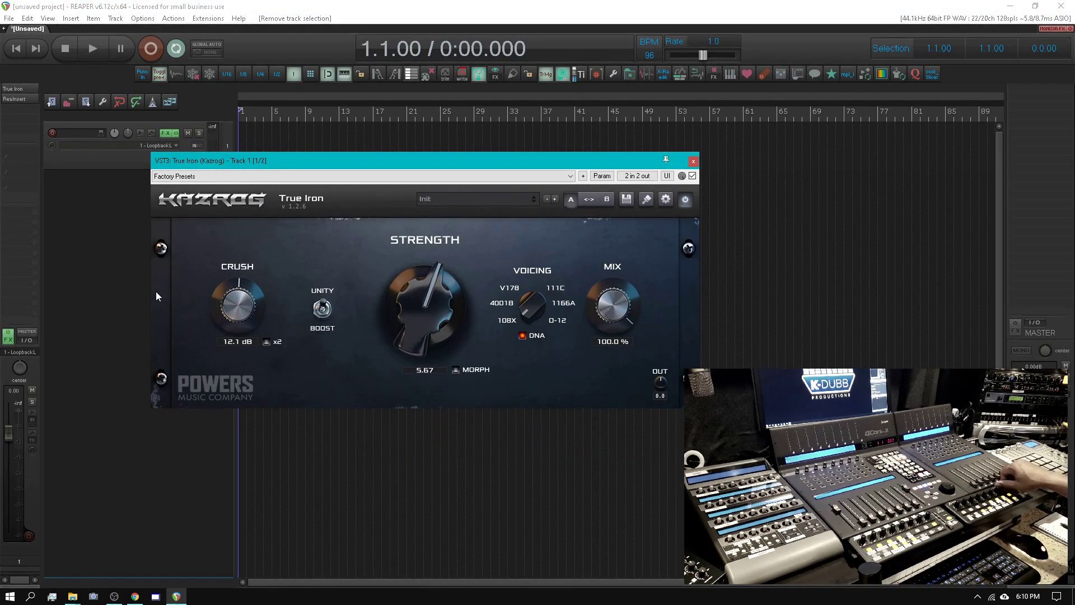
pyautogui.press('Escape')
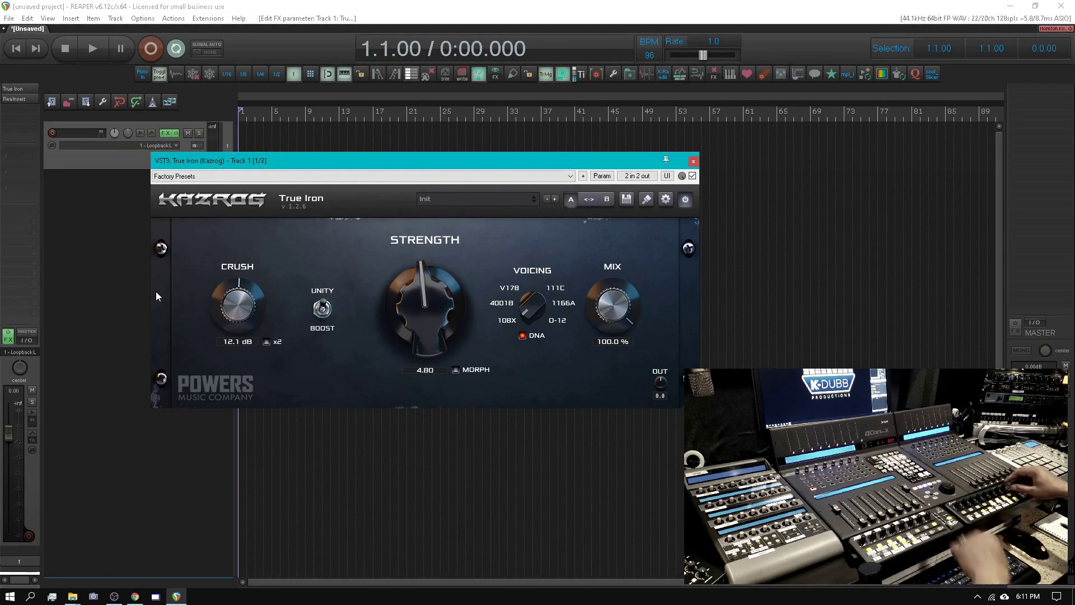
pyautogui.click(132, 298)
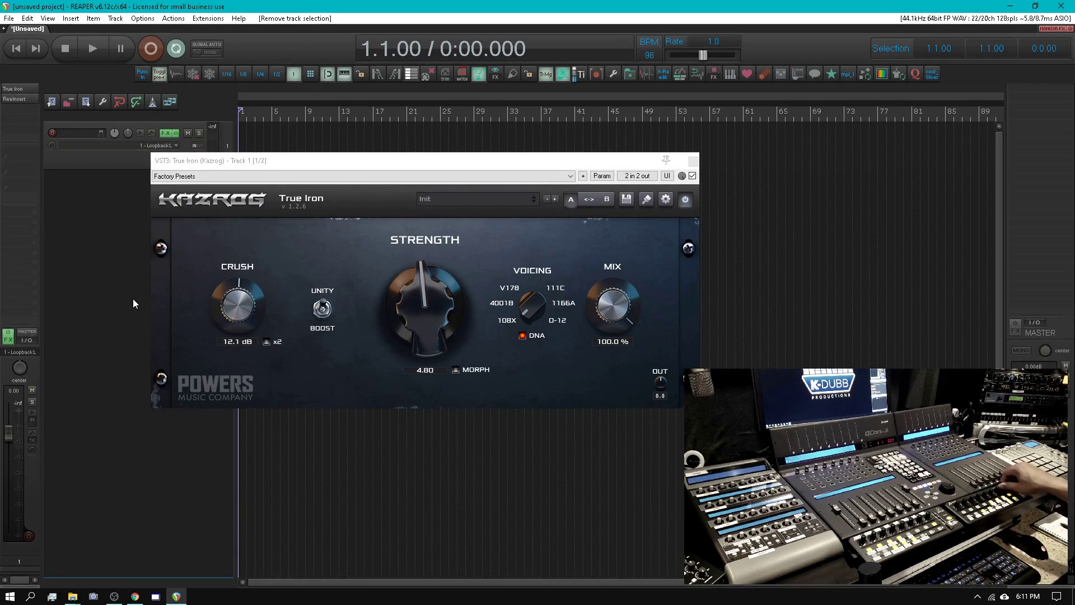
pyautogui.click(104, 161)
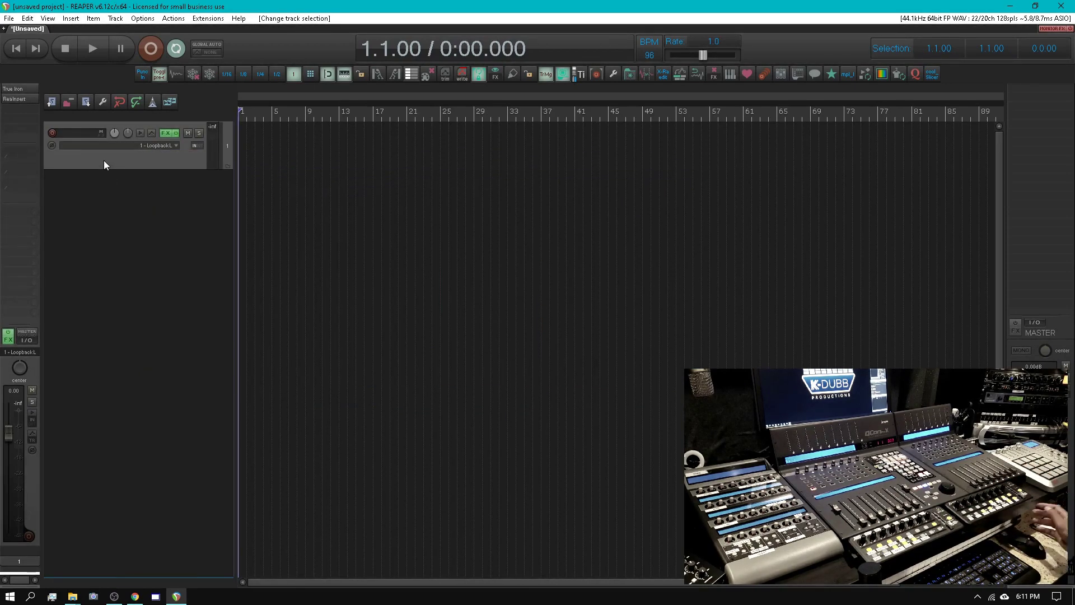
pyautogui.click(20, 89)
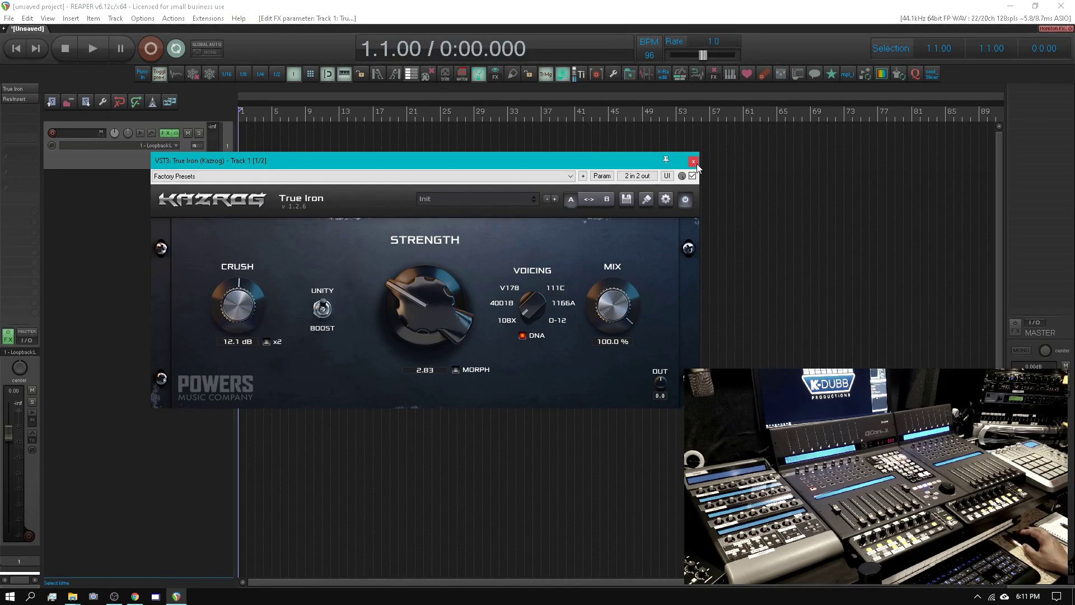
# Step: Open the ReaInsert window, and locate the VST3__True_Iron__Kazrog_ zone file in File Explorer's XTouchMini2 zones folder
pyautogui.click(15, 98)
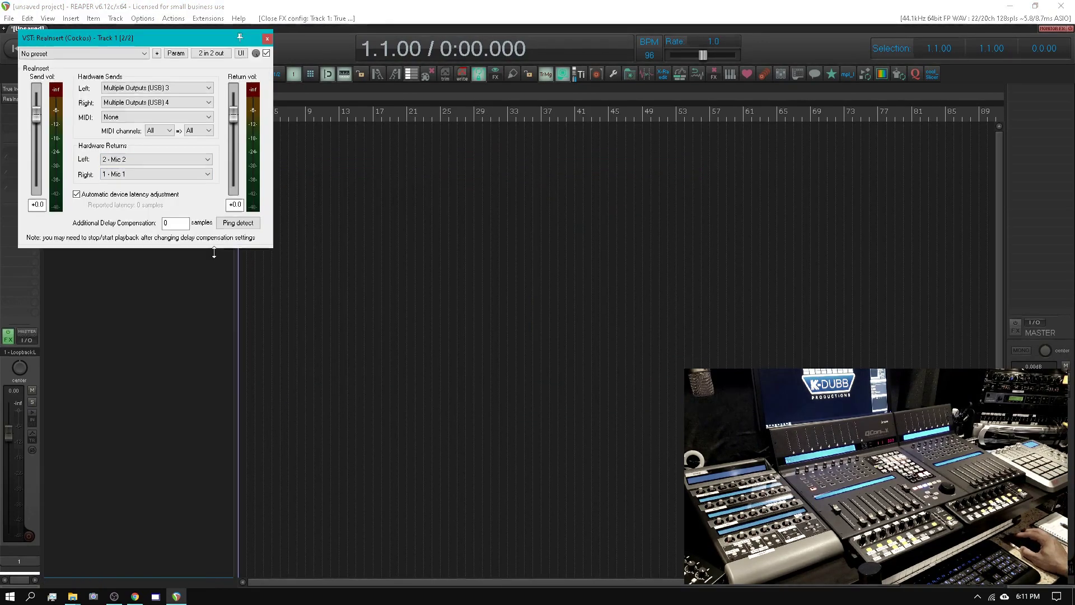
pyautogui.click(72, 597)
pyautogui.click(103, 553)
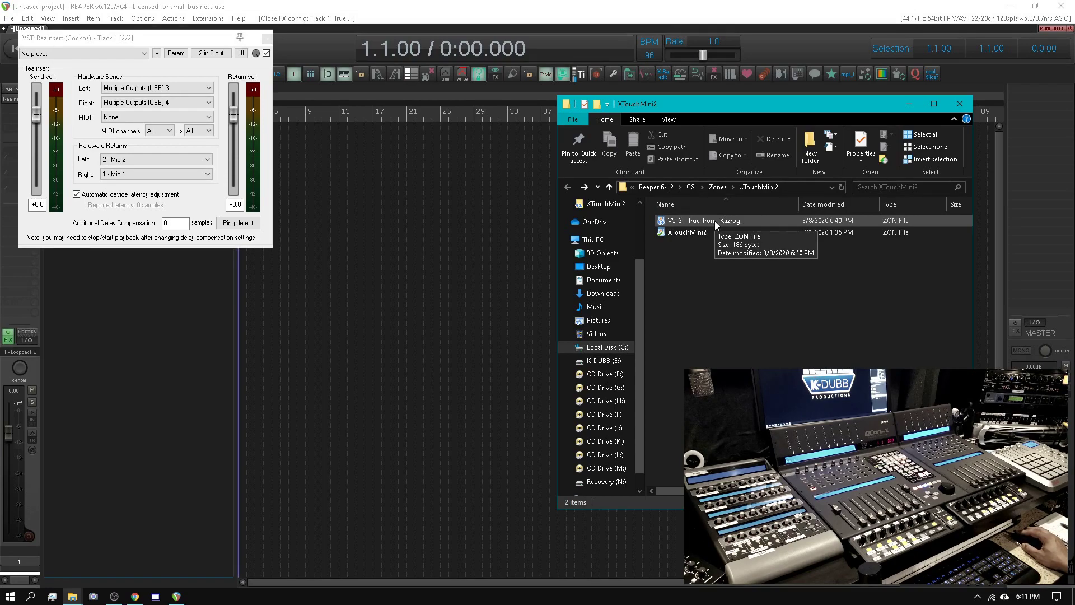
pyautogui.click(722, 222)
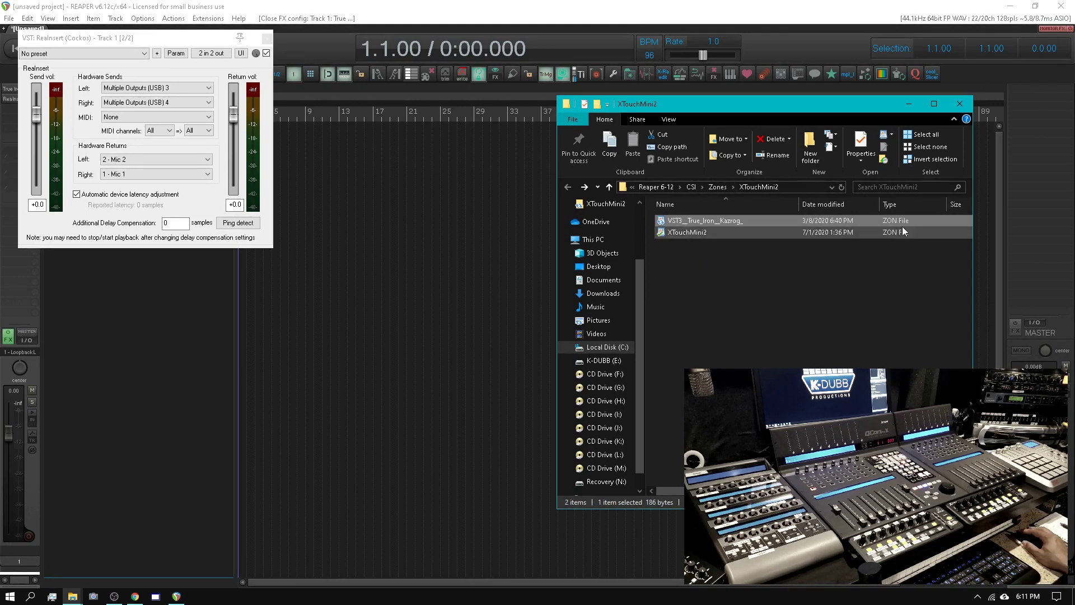
pyautogui.click(700, 337)
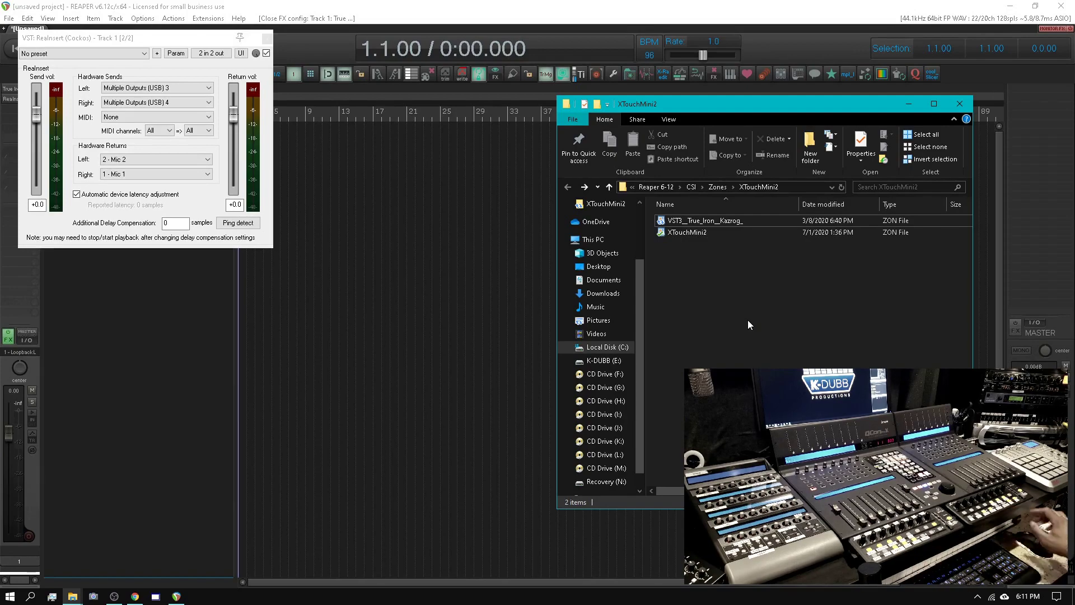
# Step: Open the XTouchMini2 zone file, review its Home and LayerA_Buttons zones, and close it
pyautogui.doubleClick(684, 232)
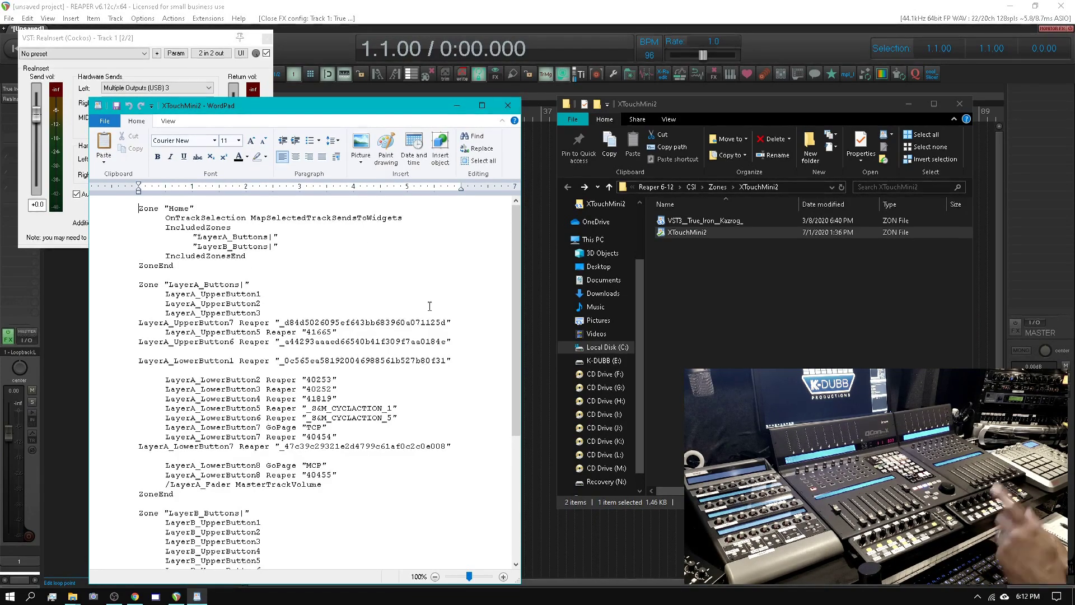
pyautogui.click(507, 106)
pyautogui.click(712, 282)
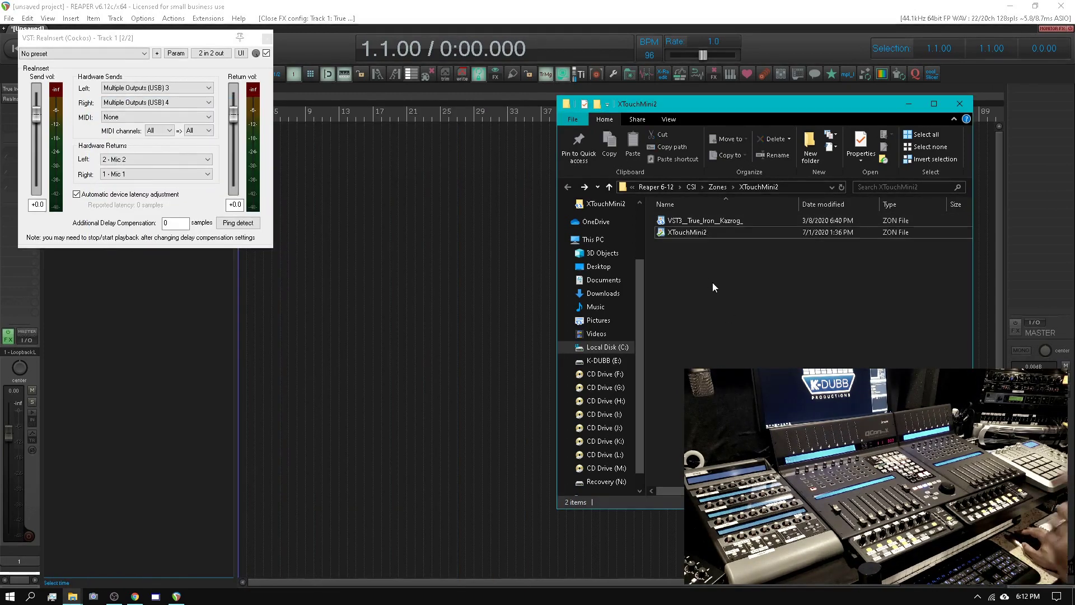
# Step: Duplicate the VST3__True_Iron__Kazrog_ zone file within the XTouchMini2 zones folder
pyautogui.click(694, 223)
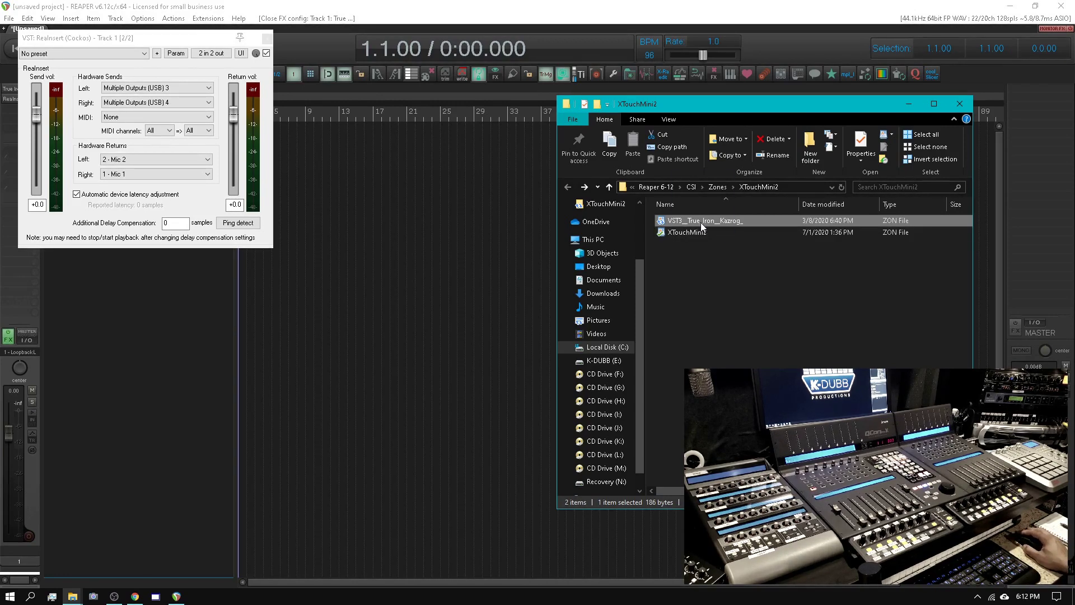
pyautogui.moveTo(700, 223); pyautogui.dragTo(713, 260)
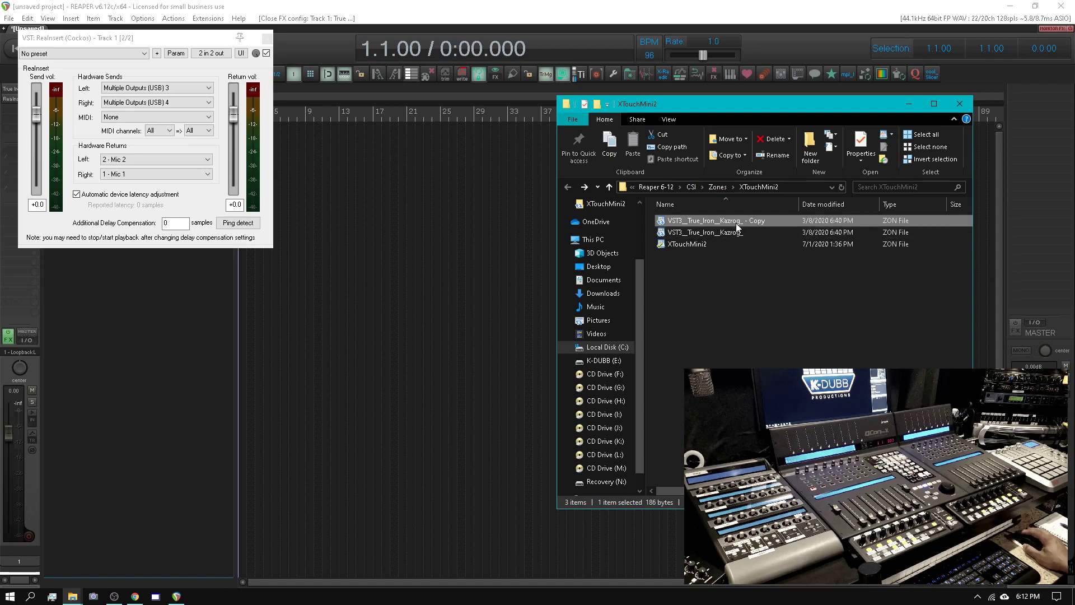
pyautogui.click(764, 221)
pyautogui.click(783, 220)
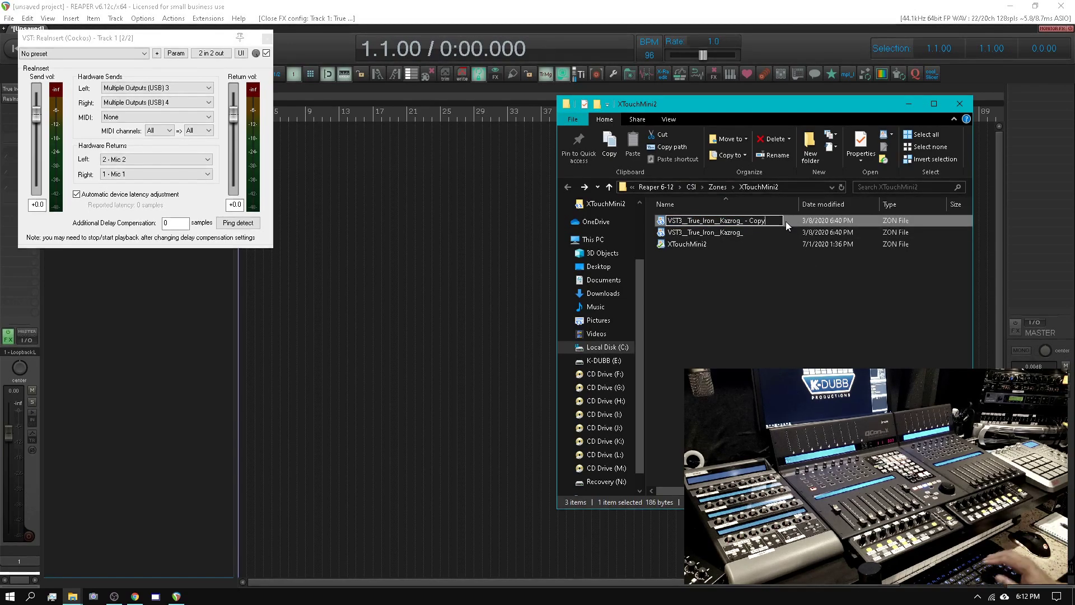
pyautogui.press('BackSpace')
pyautogui.press('BackSpace')
pyautogui.press('BackSpace')
pyautogui.press('BackSpace')
pyautogui.press('BackSpace')
pyautogui.press('BackSpace')
pyautogui.press('BackSpace')
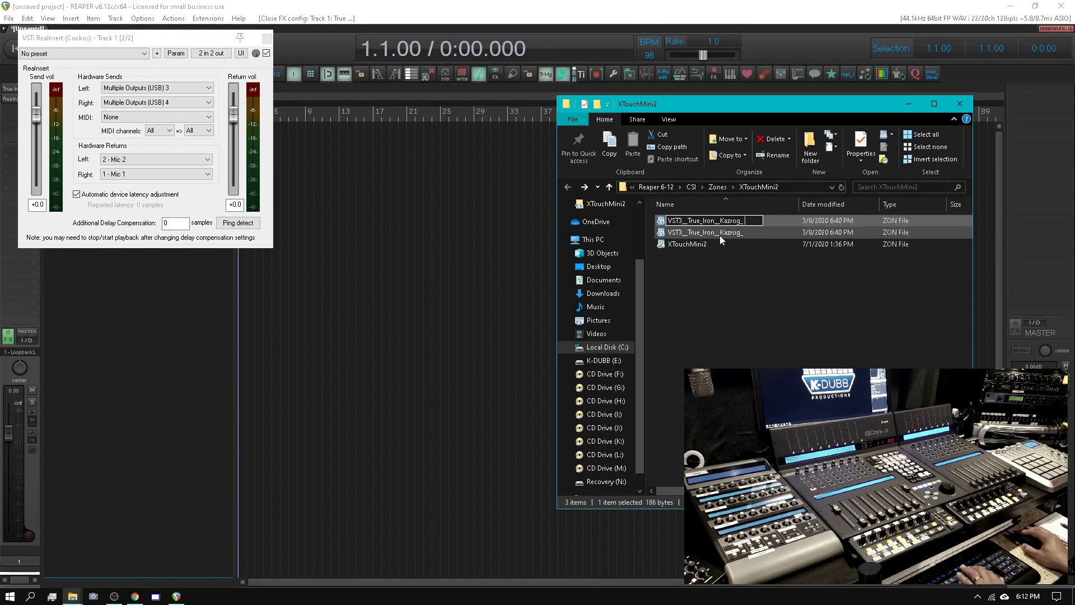
pyautogui.moveTo(746, 220); pyautogui.dragTo(711, 221)
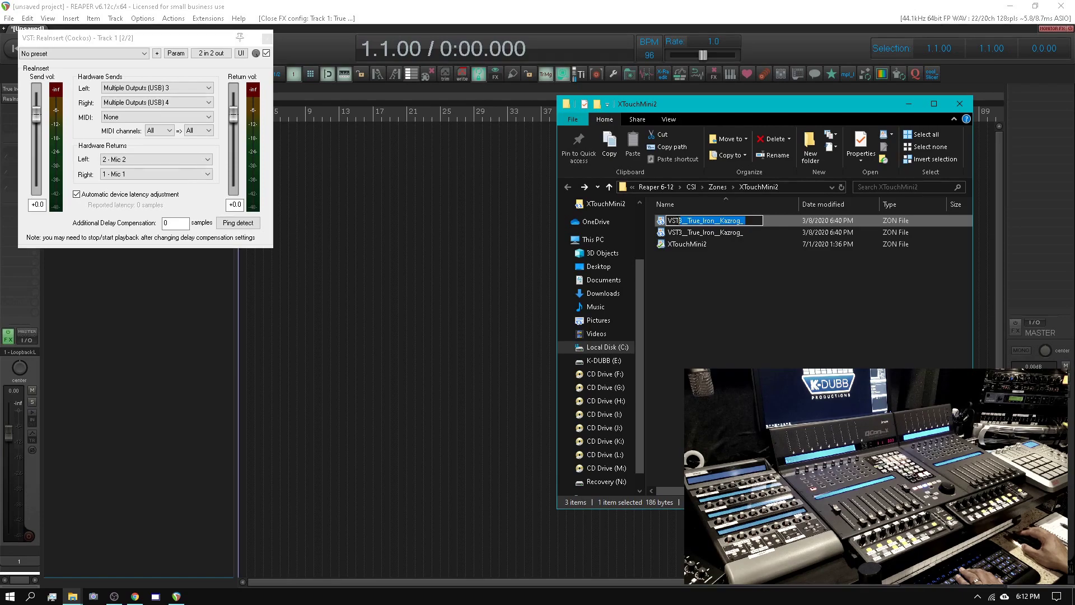
# Step: Rename the copied True Iron zone file as "VST ReaInsert (Cockos)", keeping the ReaInsert window in view for reference
pyautogui.moveTo(140, 38); pyautogui.dragTo(347, 105)
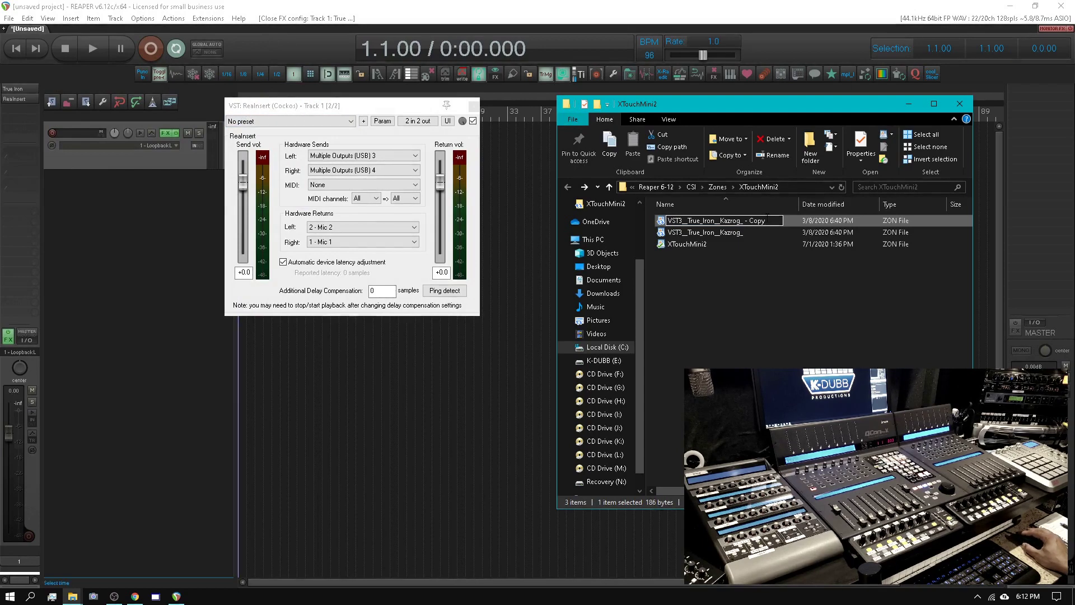
pyautogui.moveTo(769, 222); pyautogui.dragTo(682, 221)
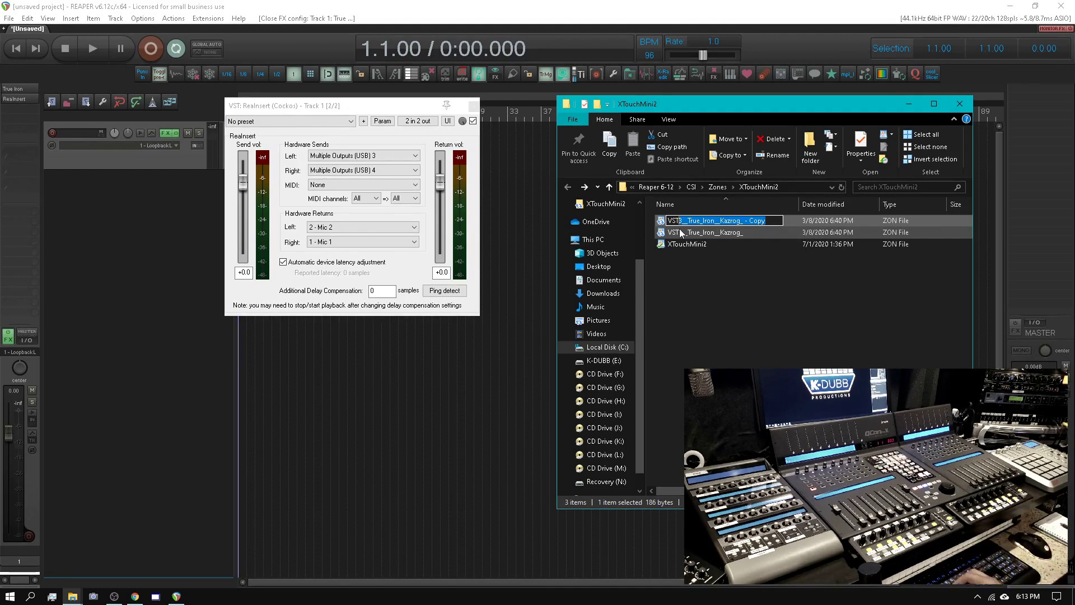
pyautogui.write('Re')
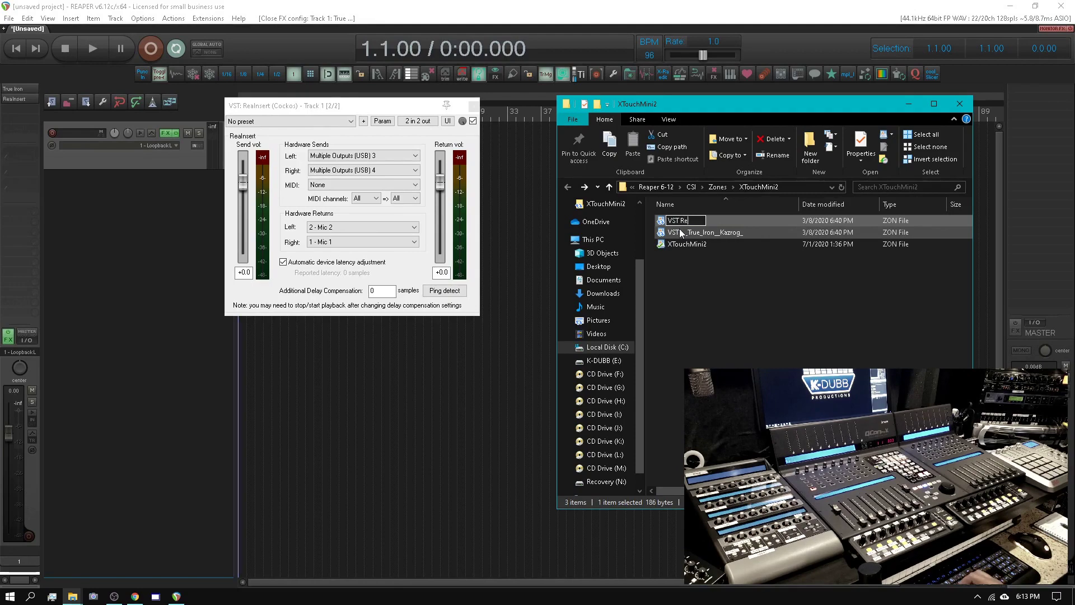
pyautogui.write('aInsert')
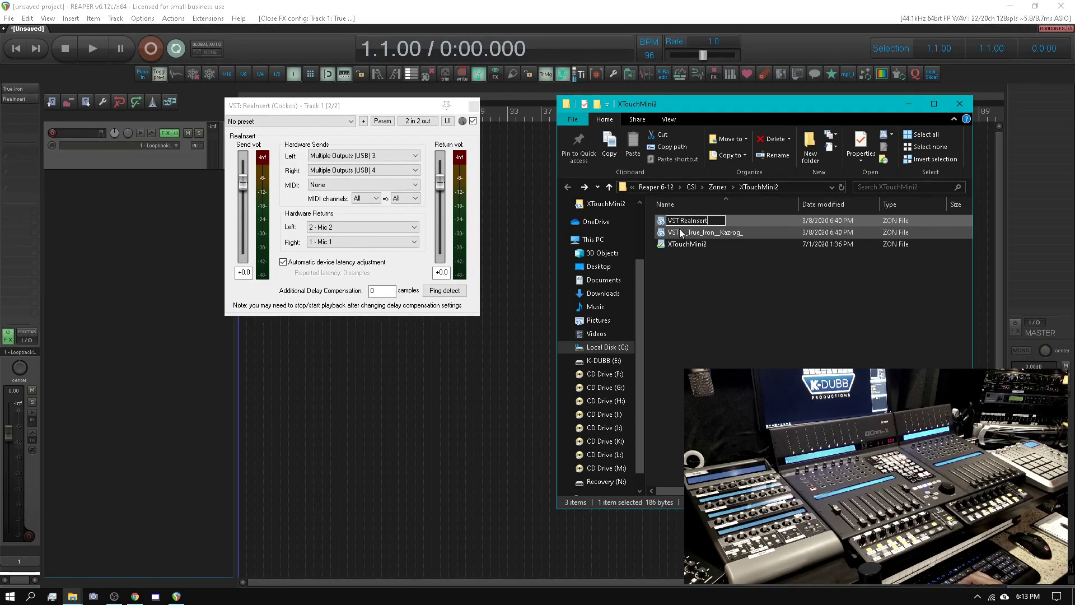
pyautogui.write(' (C')
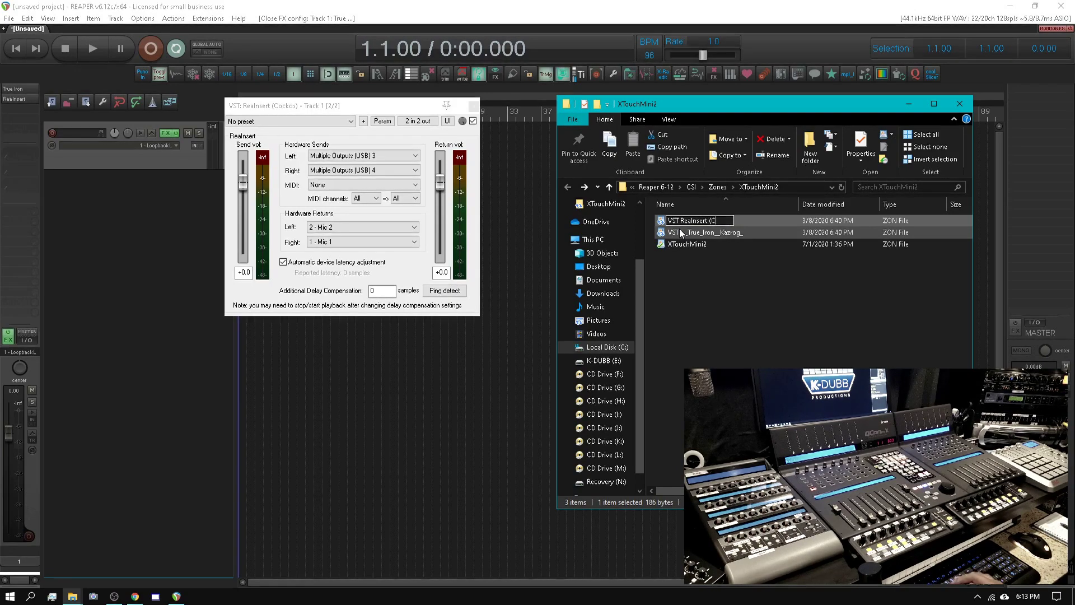
pyautogui.write('ockos)')
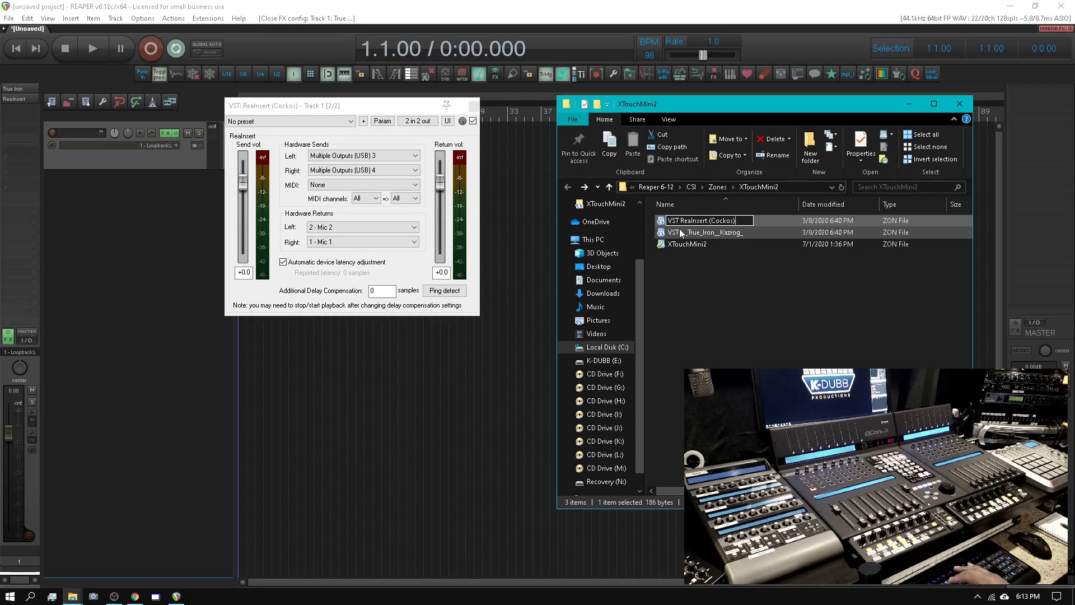
pyautogui.press('Return')
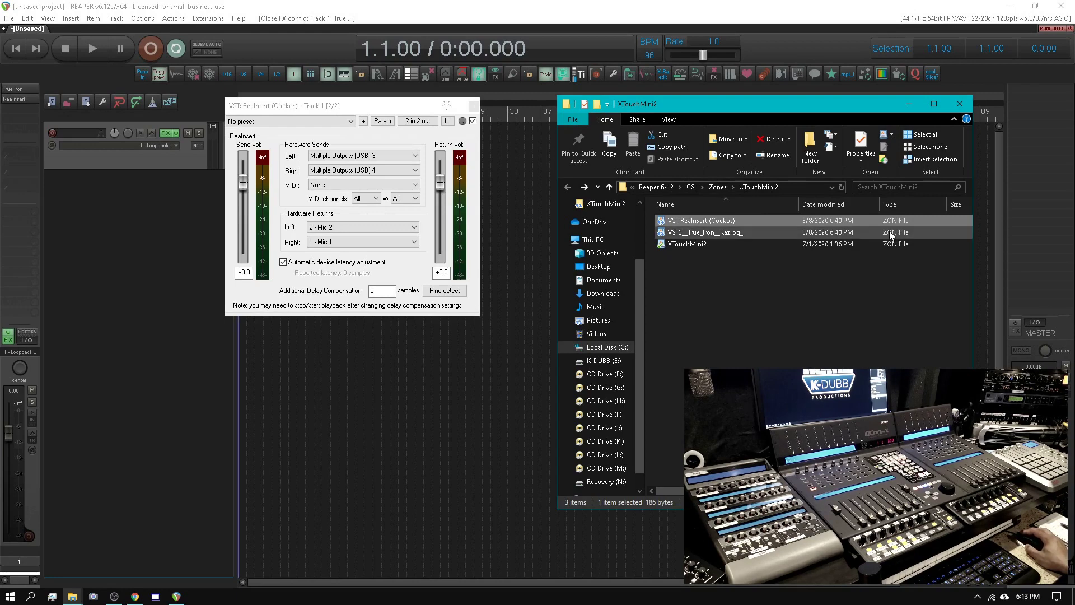
# Step: Open the VST ReaInsert (Cockos) zone file and review its SelectedTrackNavigator line and LayerA rotary FXParam assignments
pyautogui.doubleClick(703, 221)
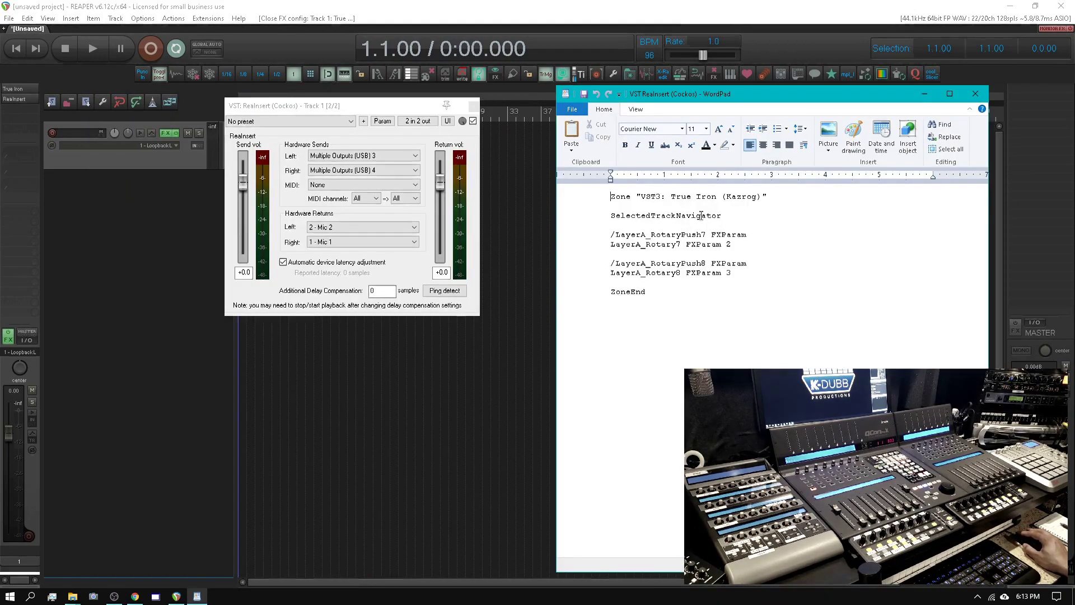
pyautogui.moveTo(611, 216); pyautogui.dragTo(635, 211)
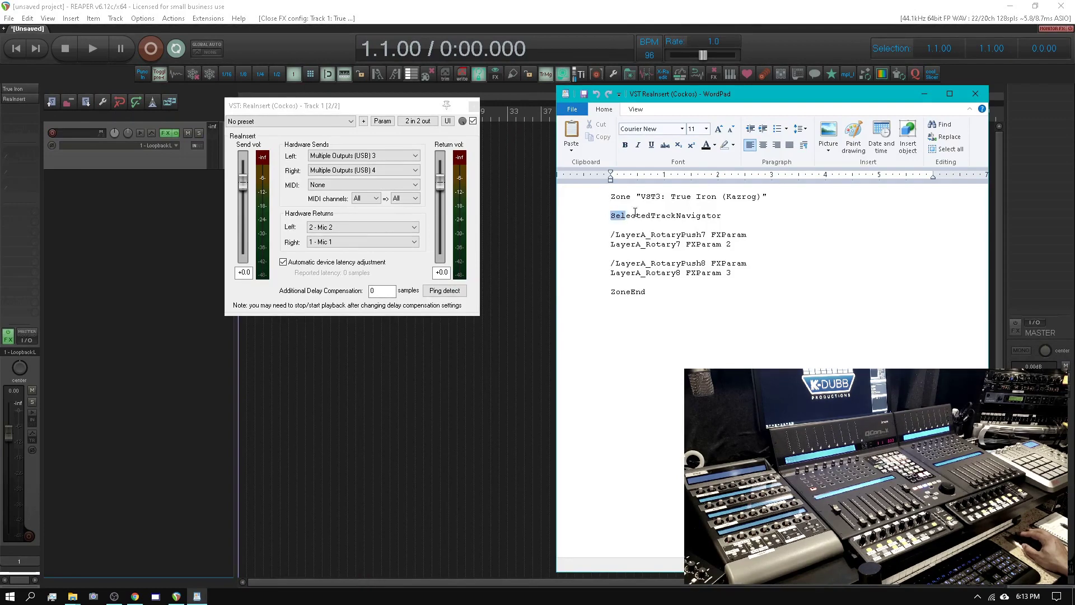
pyautogui.doubleClick(730, 214)
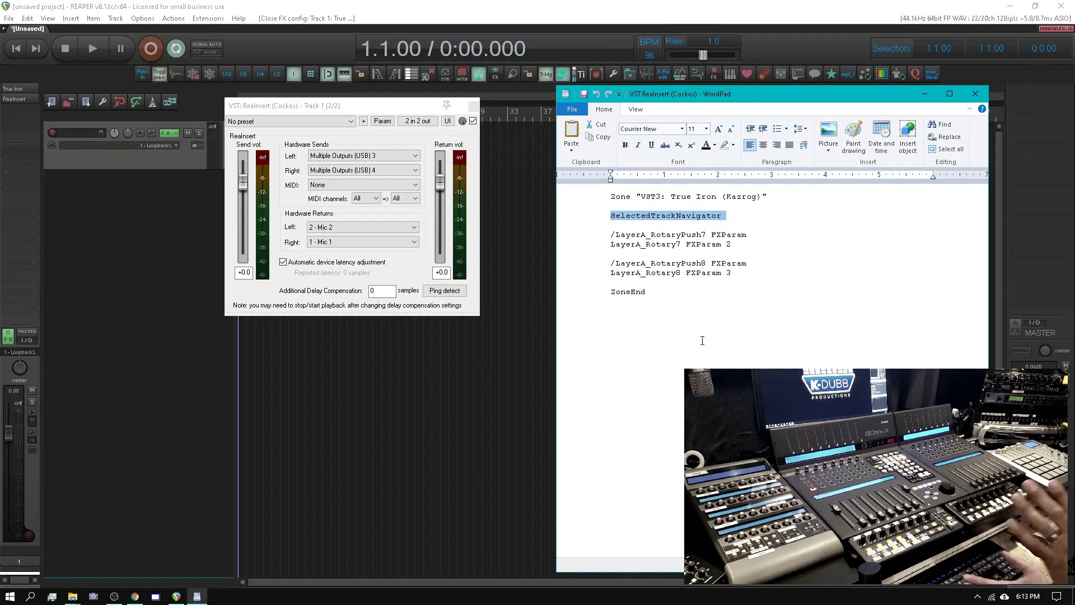
pyautogui.click(706, 234)
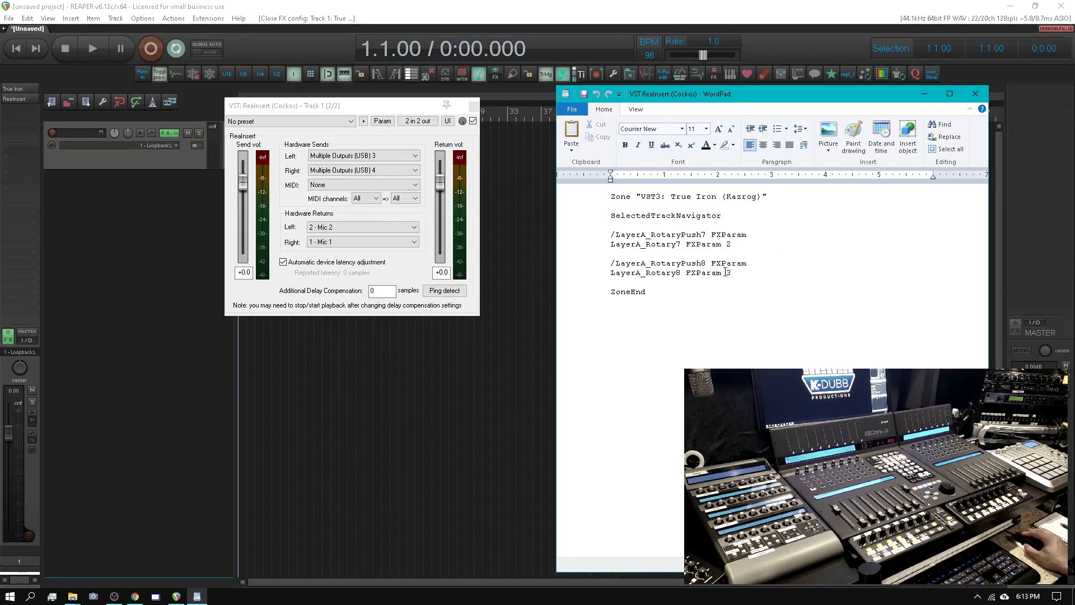
pyautogui.click(708, 263)
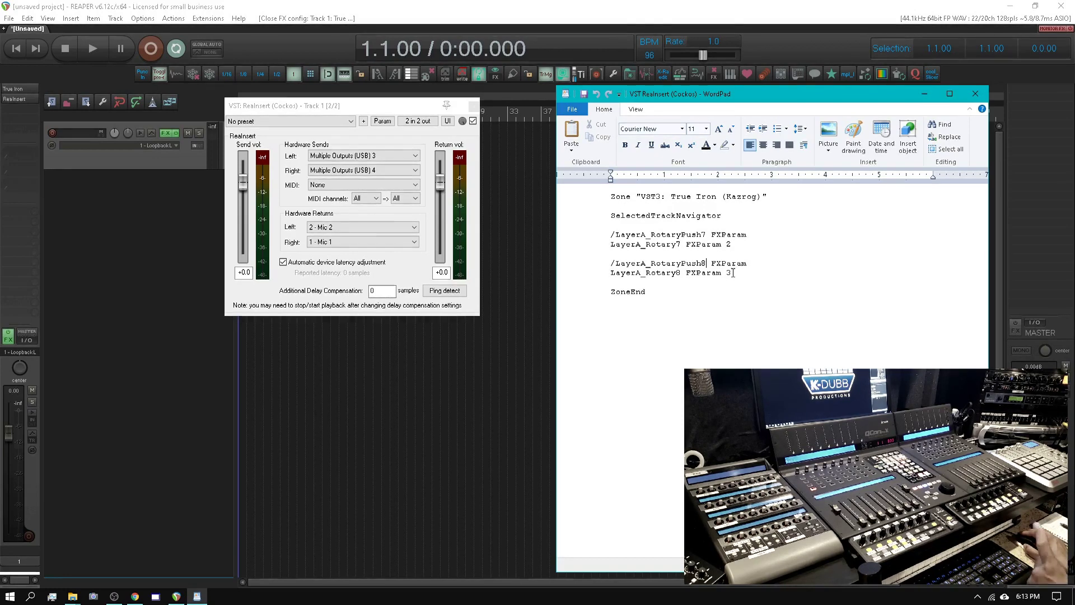
pyautogui.click(736, 245)
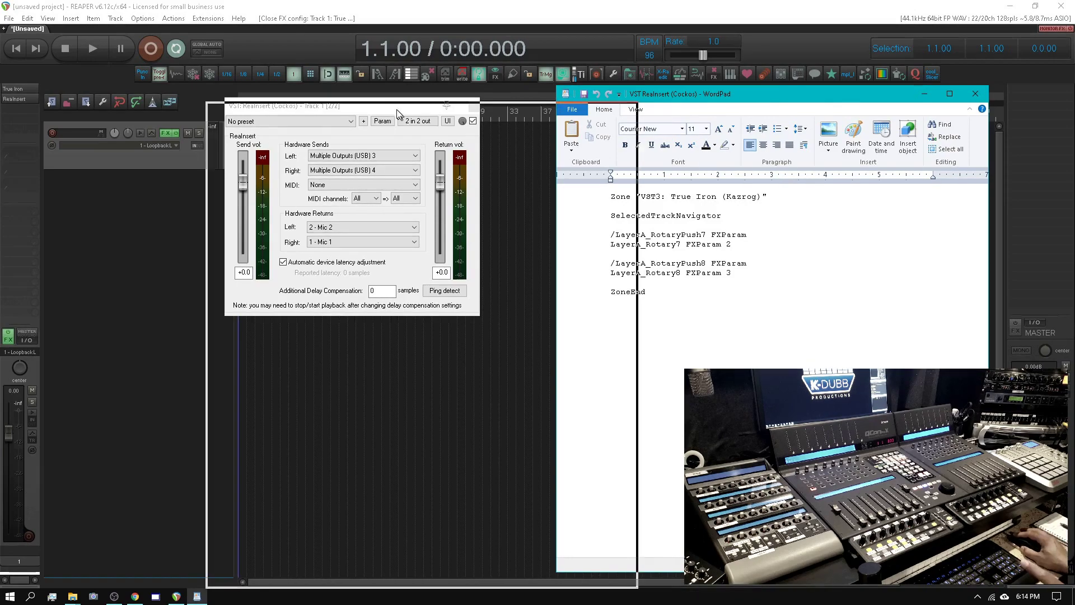
# Step: Place the zone file beside the folder window and change its first control pair to LayerA_RotaryPush1 and LayerA_Rotary1
pyautogui.moveTo(750, 99); pyautogui.dragTo(308, 89)
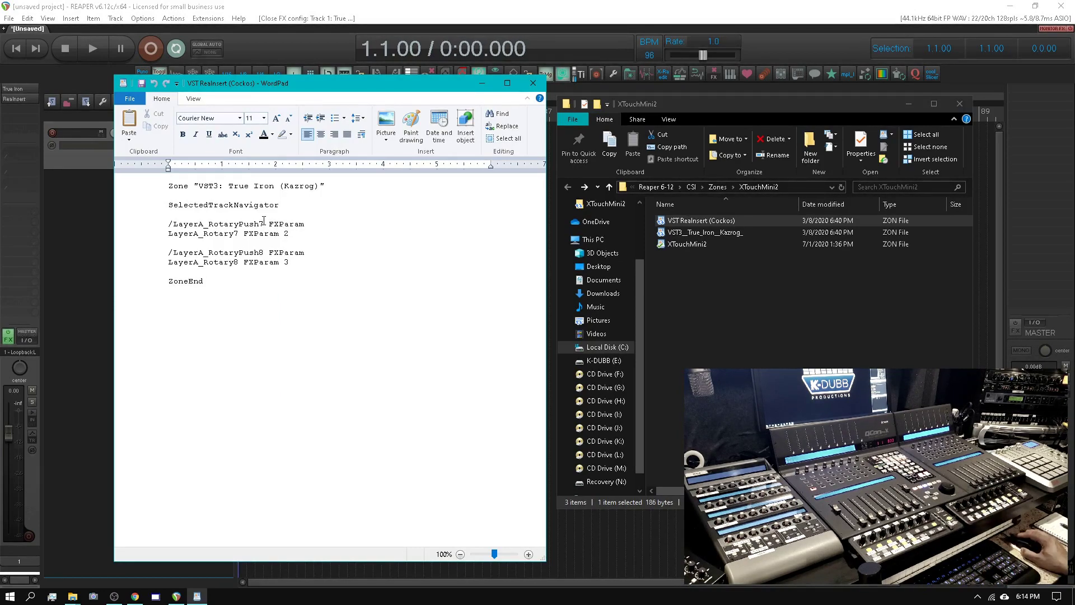
pyautogui.click(237, 233)
pyautogui.press('BackSpace')
pyautogui.write('1')
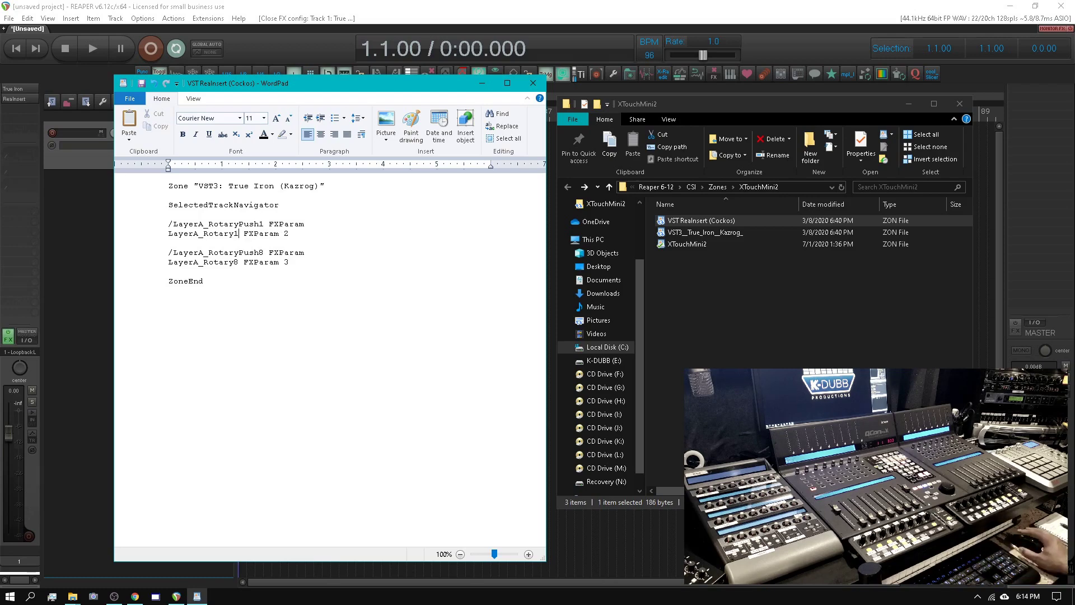
pyautogui.press('Up')
pyautogui.press('Home')
pyautogui.hotkey('shift', 'Right')
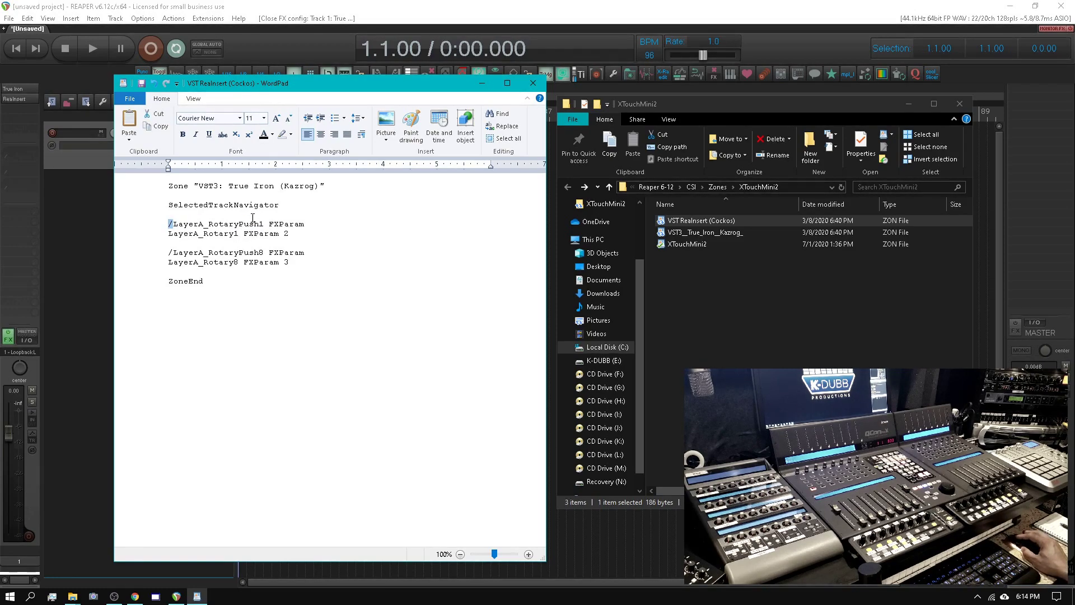
pyautogui.doubleClick(266, 224)
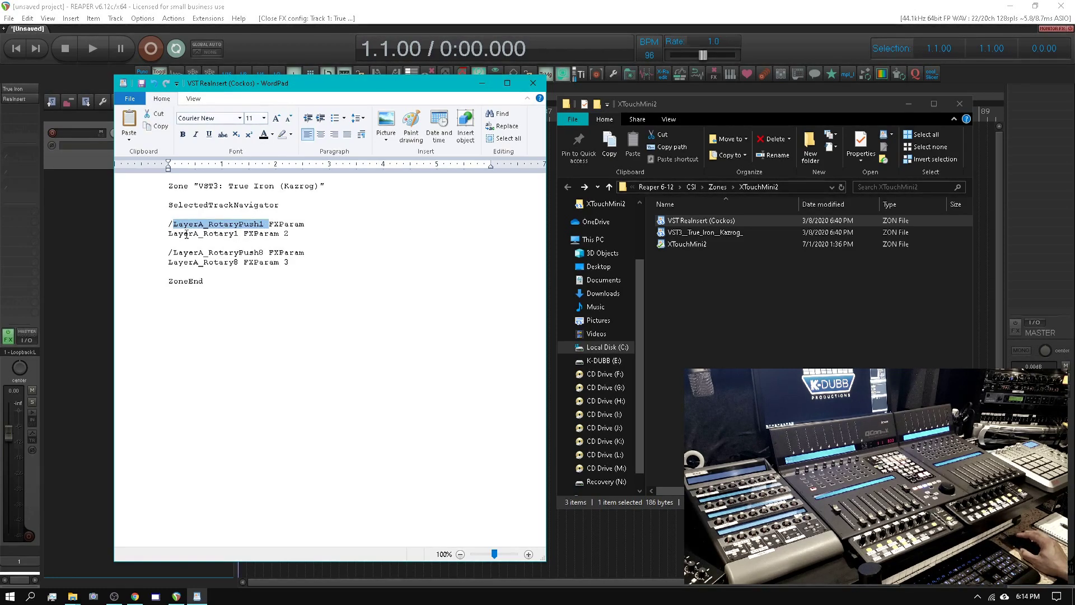
pyautogui.click(279, 256)
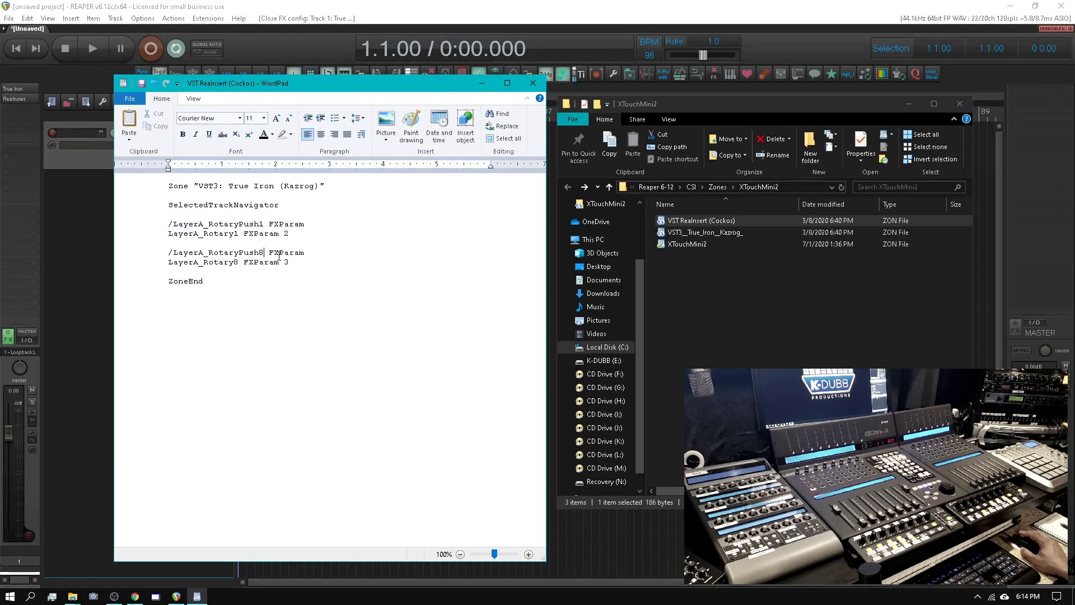
pyautogui.press('BackSpace')
pyautogui.write('1')
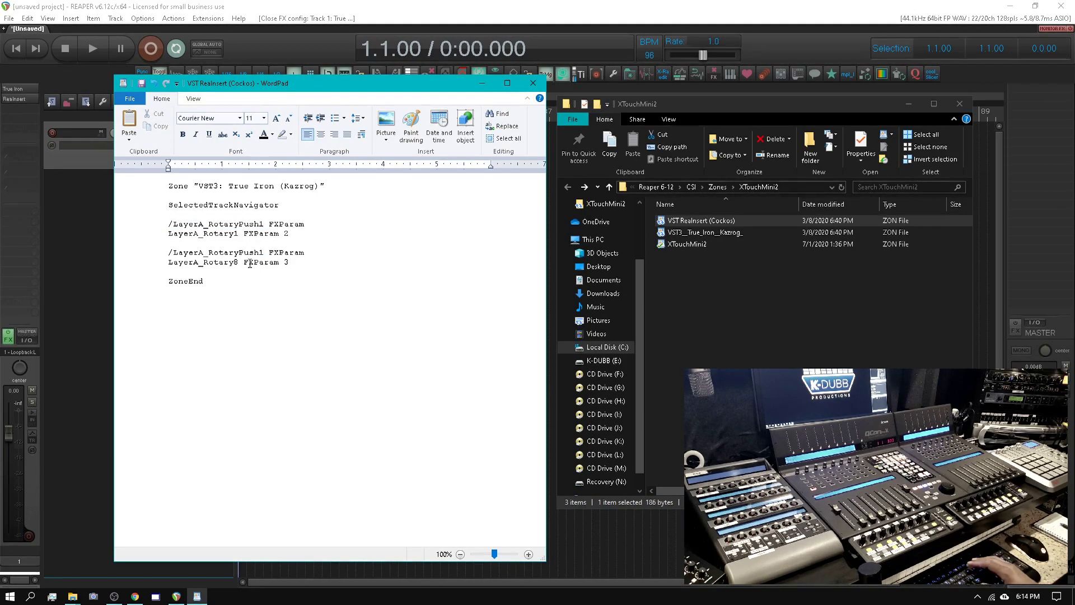
pyautogui.press('BackSpace')
pyautogui.write('1')
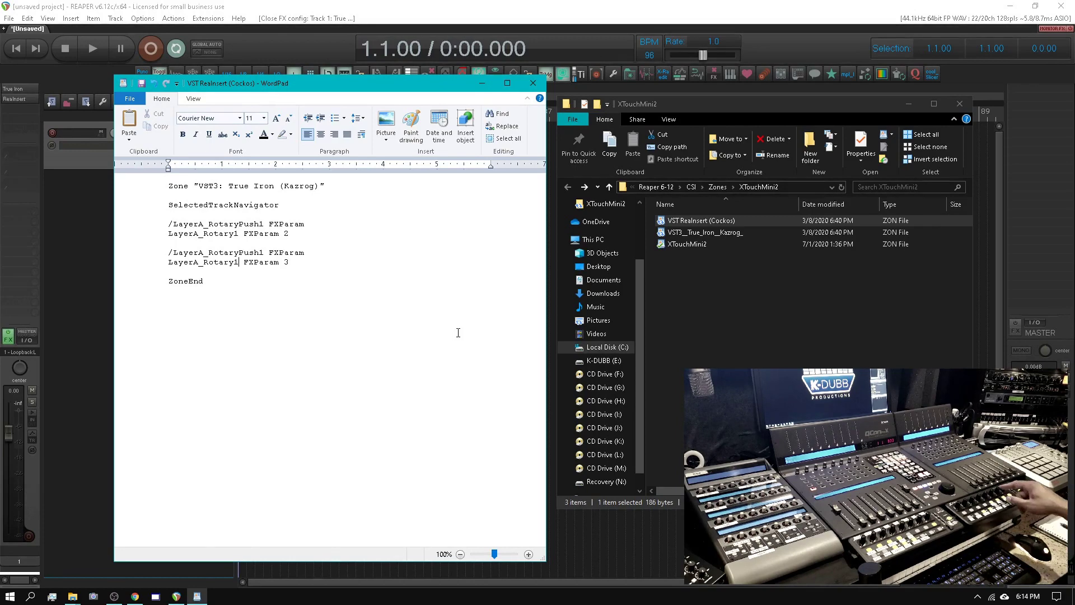
# Step: Change the second control pair in the zone file to LayerA_RotaryPush2 and LayerA_Rotary2
pyautogui.click(263, 254)
pyautogui.press('BackSpace')
pyautogui.write('2')
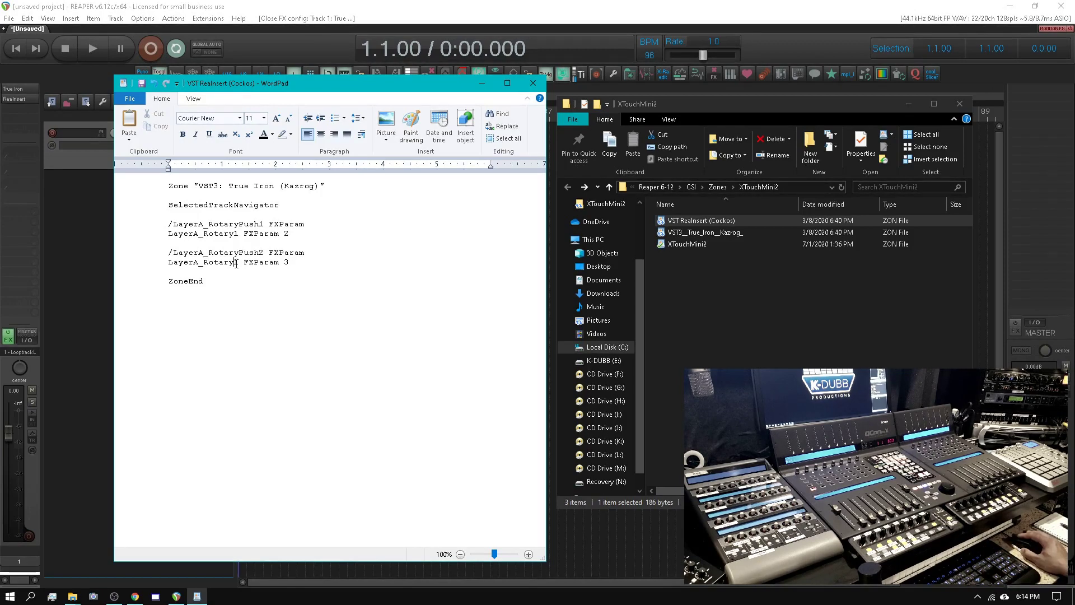
pyautogui.click(239, 262)
pyautogui.press('BackSpace')
pyautogui.write('2')
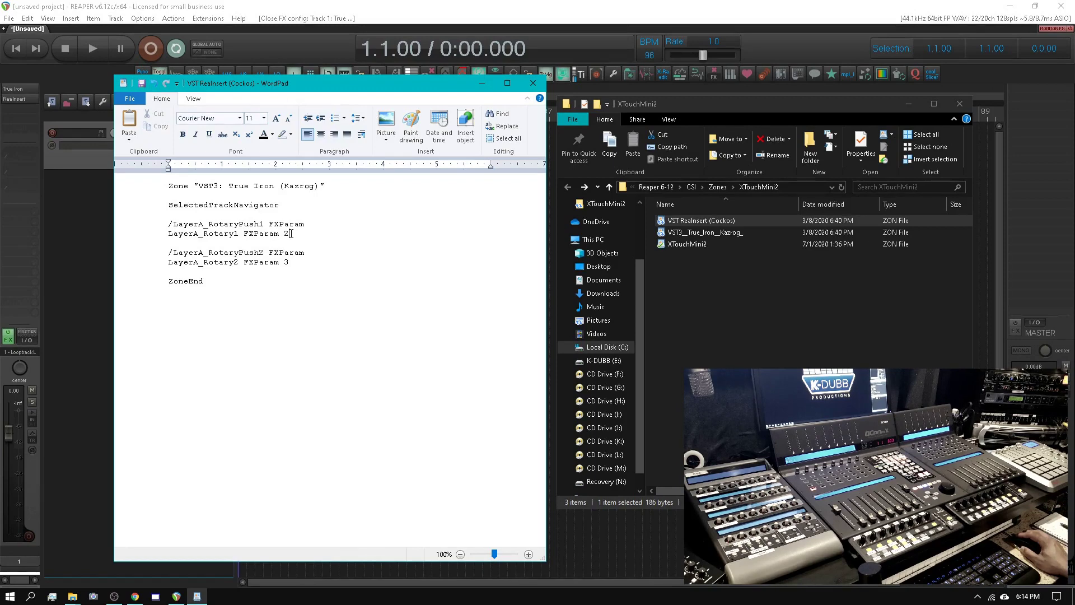
# Step: Switch to REAPER and show ReaInsert's generic parameter sliders to check the order of its parameters
pyautogui.hotkey('alt', 'Tab')
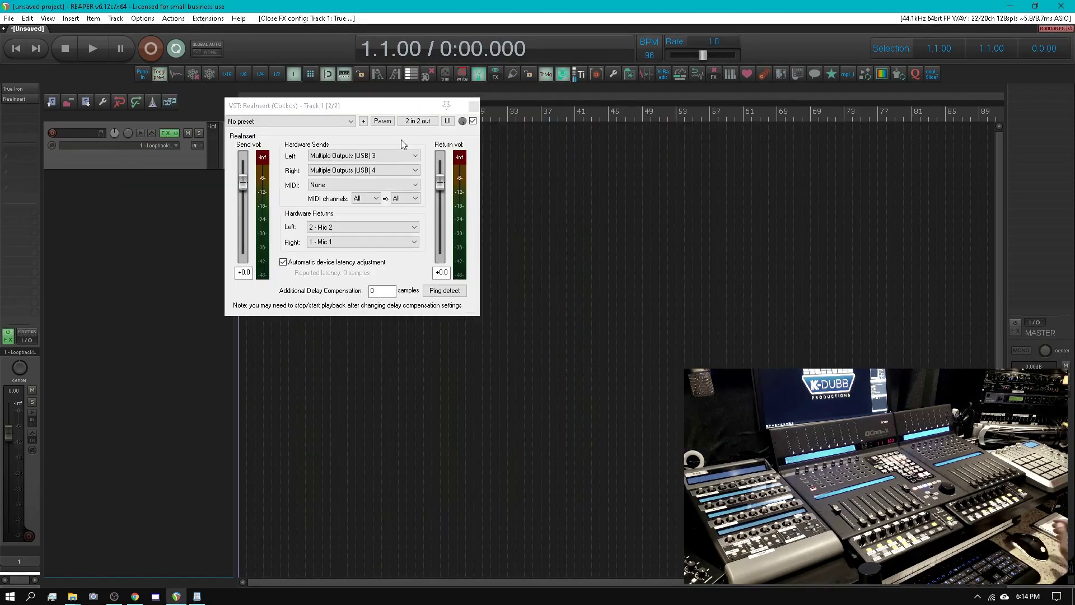
pyautogui.click(447, 122)
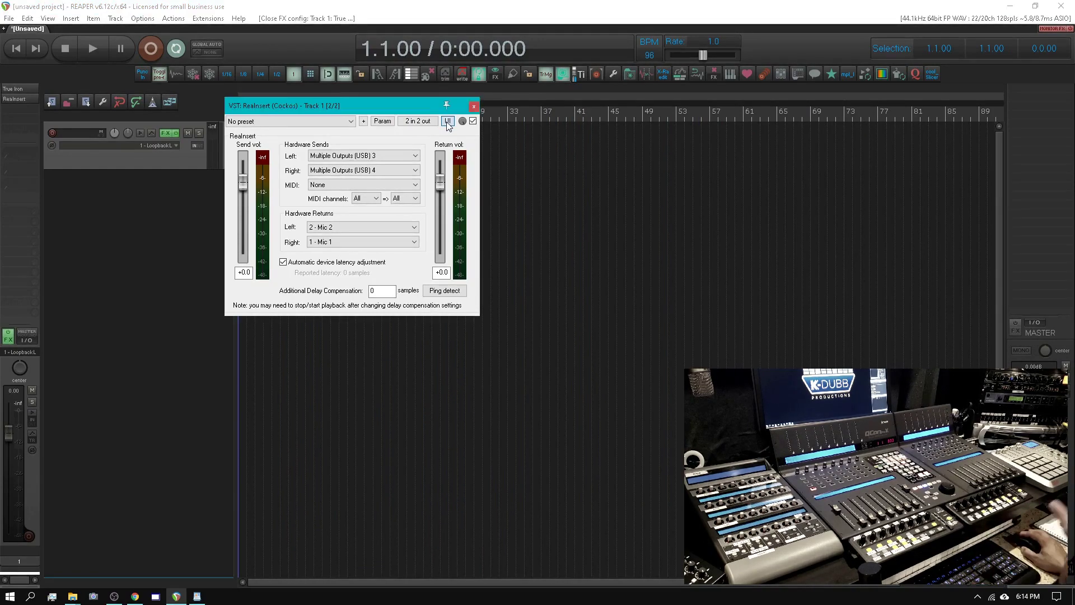
pyautogui.click(528, 124)
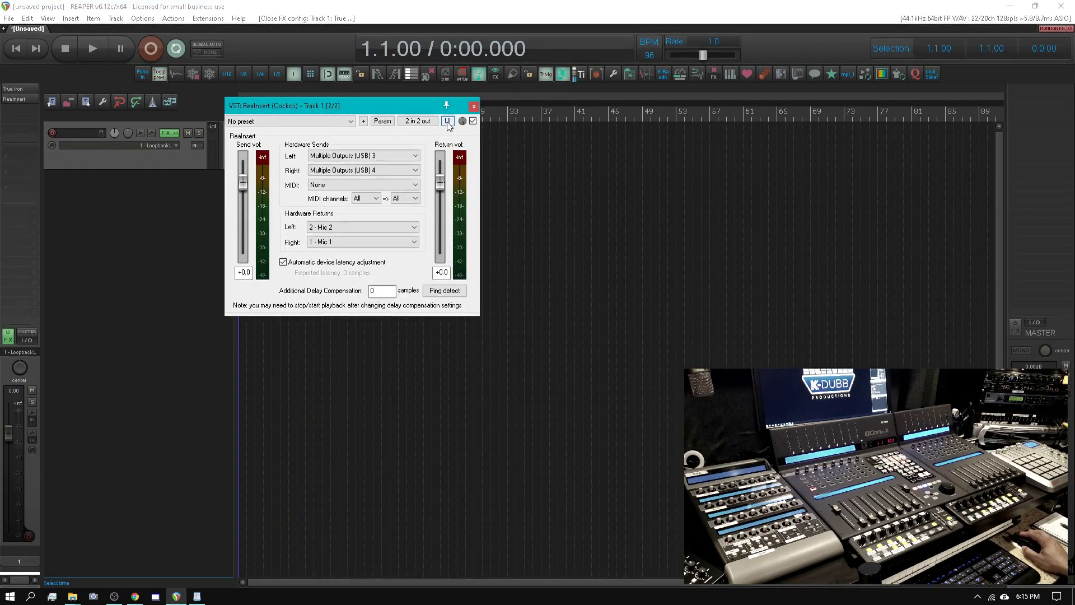
pyautogui.click(448, 121)
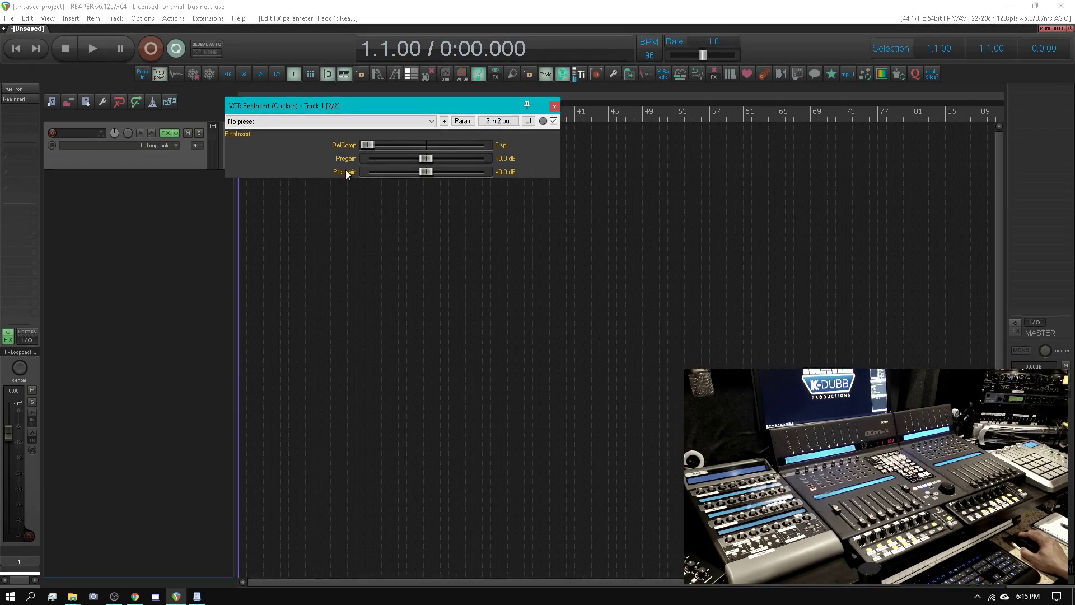
# Step: Return to the WordPad zone file, assign FXParam 1 to LayerA_Rotary1 and FXParam 2 to LayerA_Rotary2, and save it
pyautogui.click(197, 595)
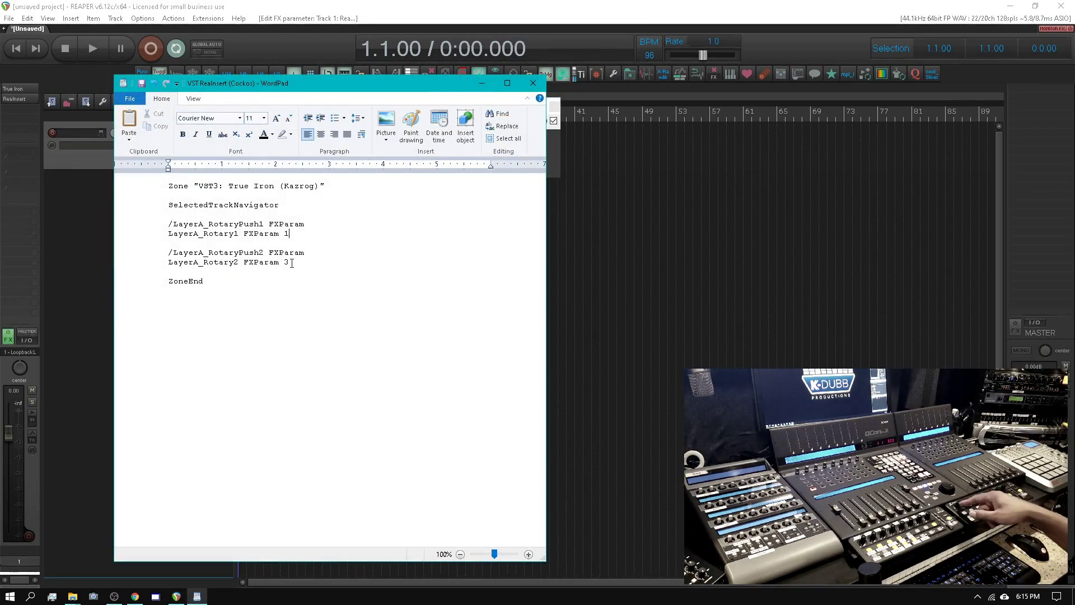
pyautogui.click(291, 263)
pyautogui.press('BackSpace')
pyautogui.write('2')
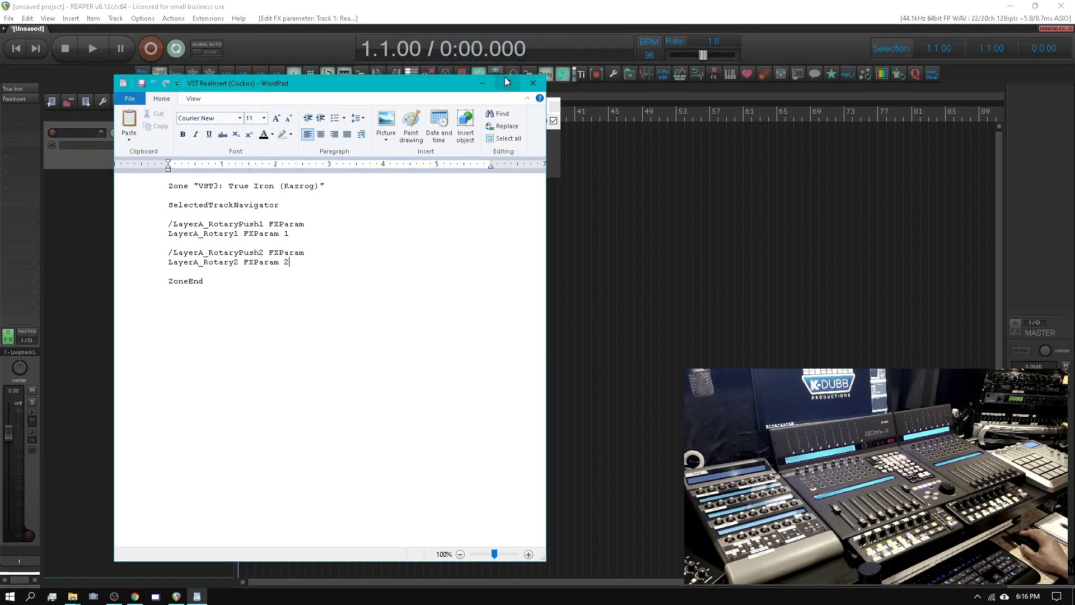
# Step: Minimize the zone file and bring up the XTouchMini2 zones folder in File Explorer
pyautogui.click(481, 82)
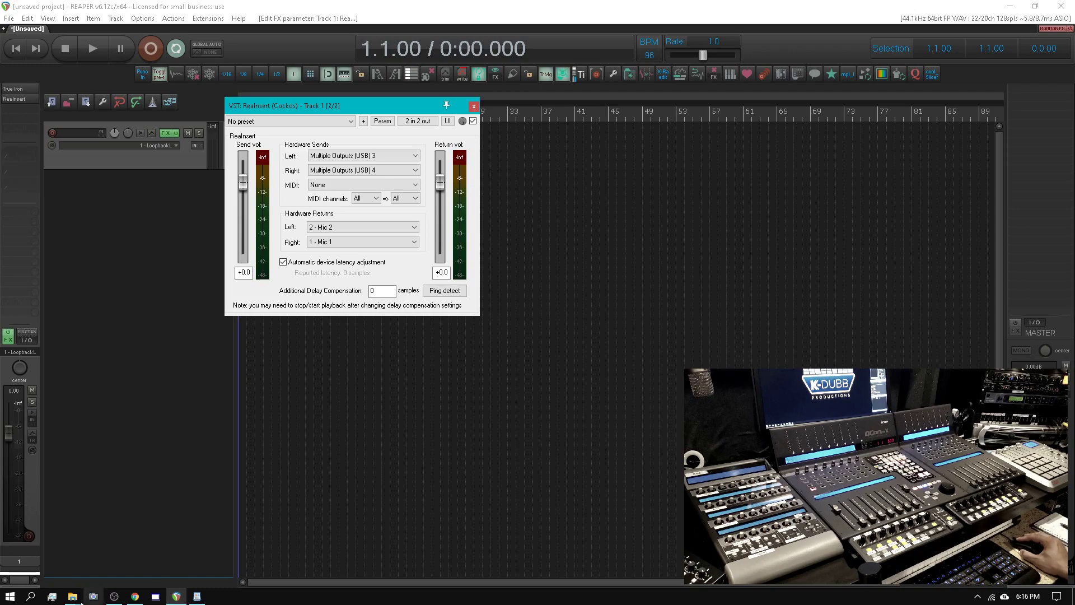
pyautogui.moveTo(81, 600)
pyautogui.click(112, 551)
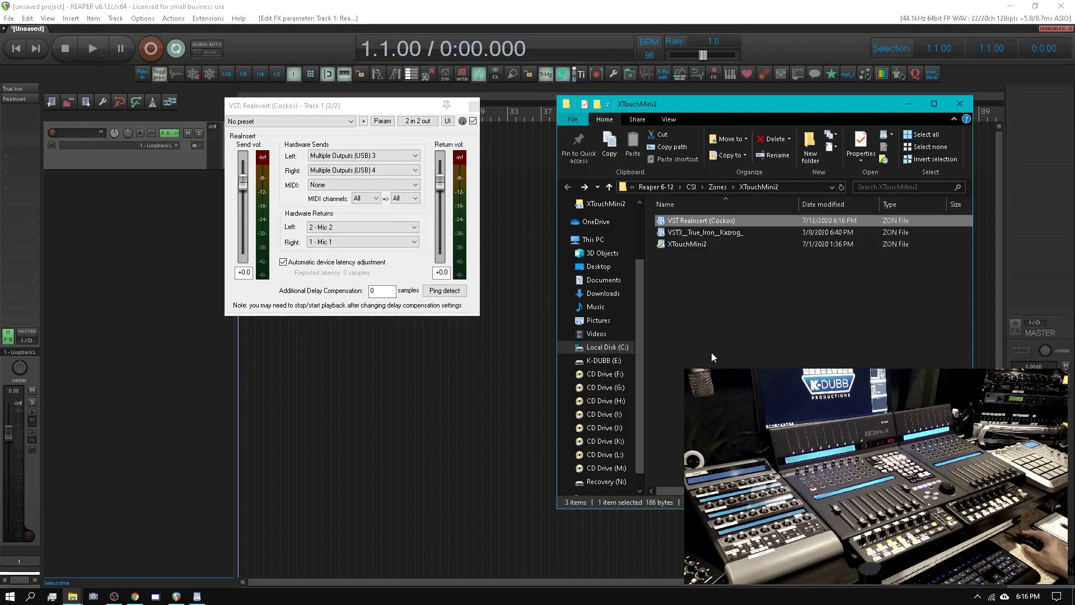
# Step: Bring the ReaInsert zone file back up in WordPad and review its FXParam 1 and FXParam 2 assignments
pyautogui.click(686, 234)
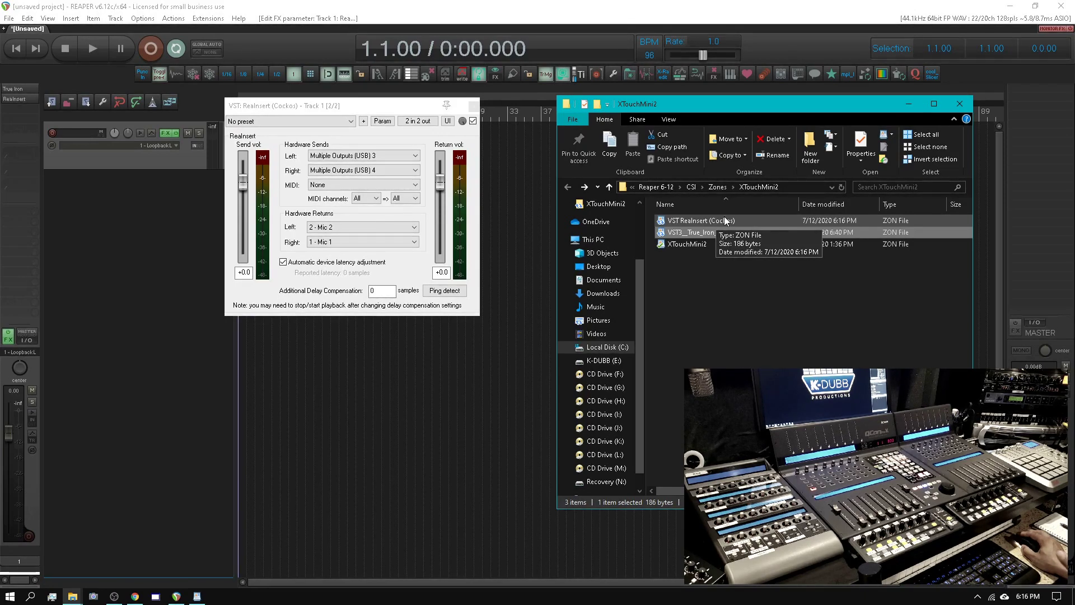
pyautogui.click(197, 597)
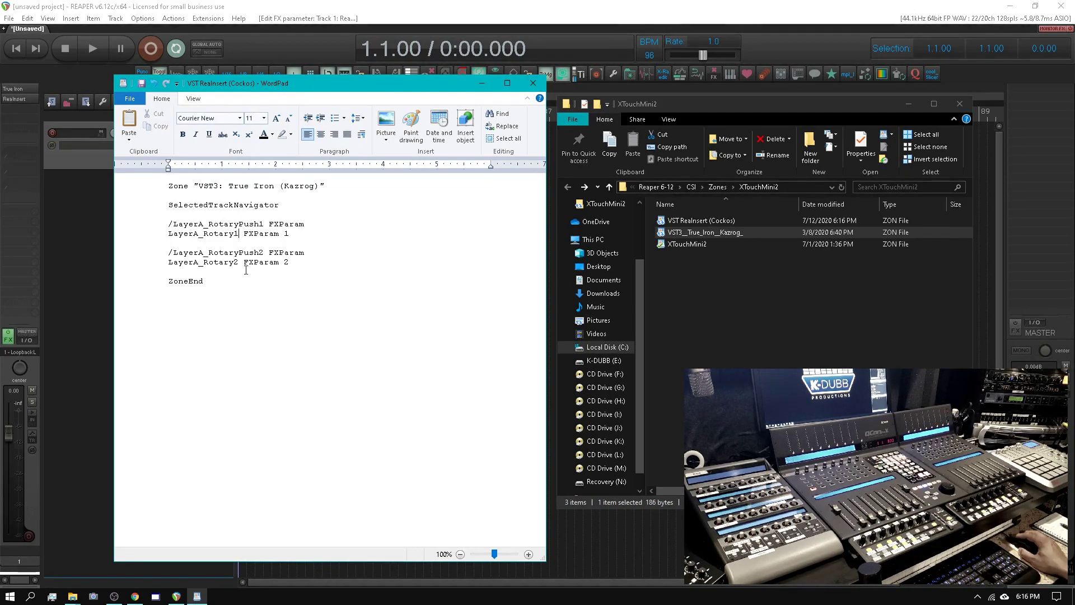
pyautogui.click(290, 235)
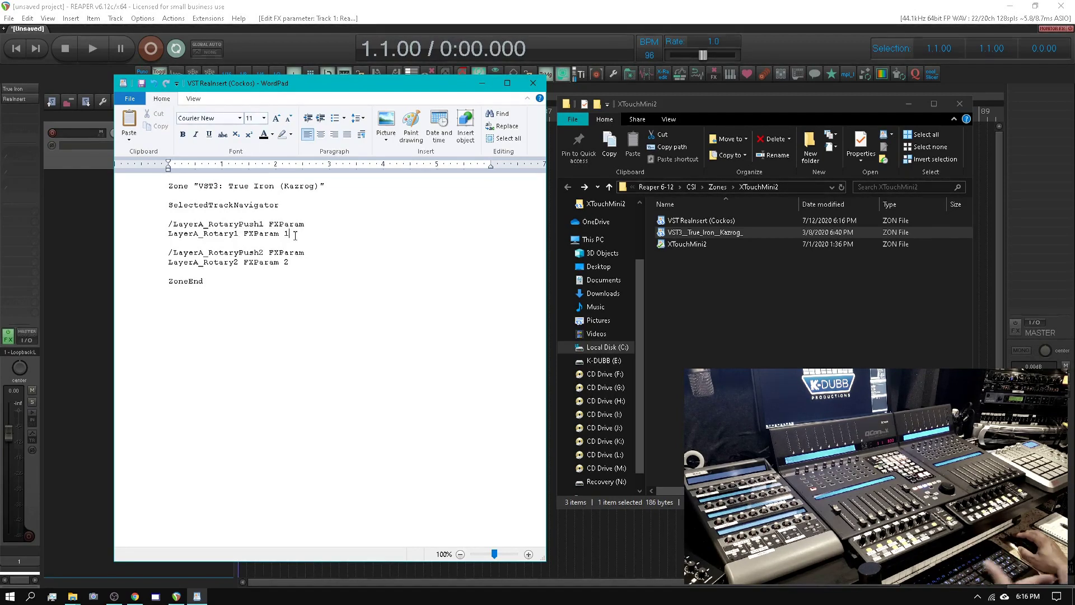
pyautogui.click(292, 268)
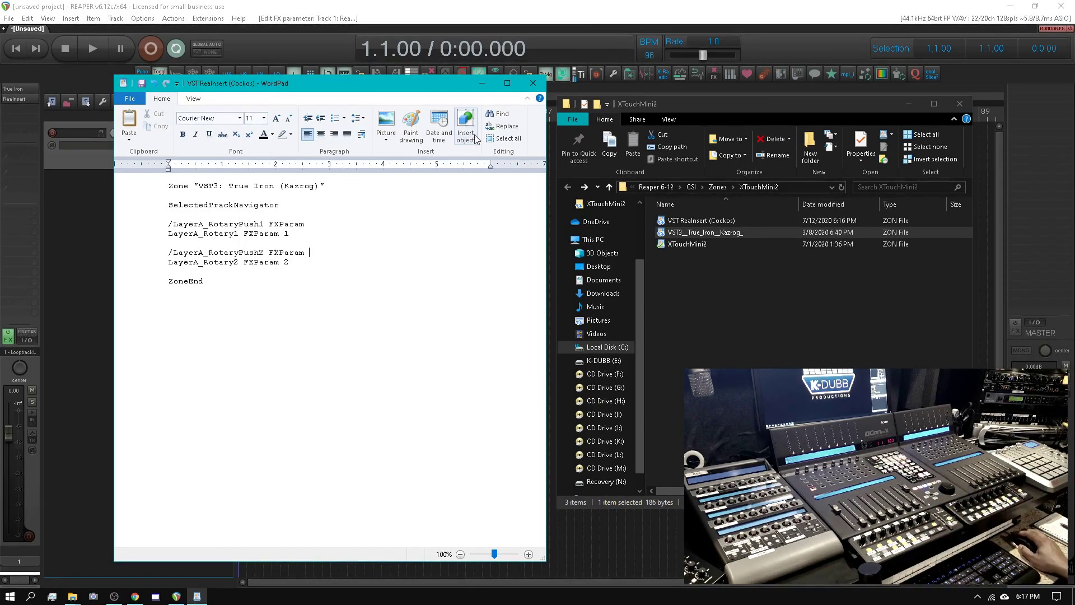
# Step: Switch to REAPER and reload Control Surface Integrator by reopening and accepting its settings in Preferences, leaving Preferences closed
pyautogui.click(586, 6)
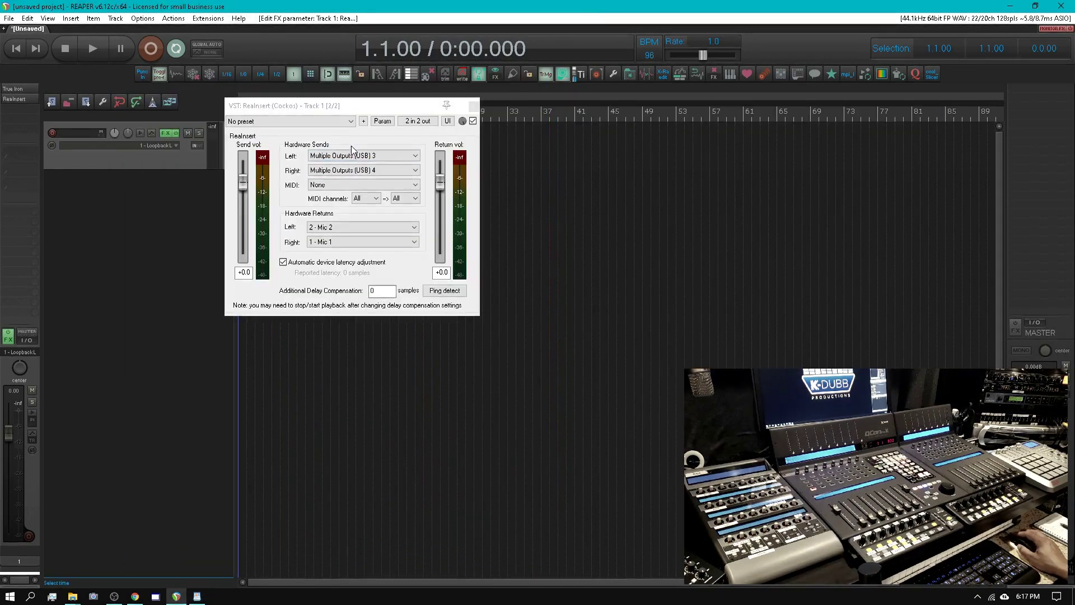
pyautogui.click(200, 599)
pyautogui.click(198, 598)
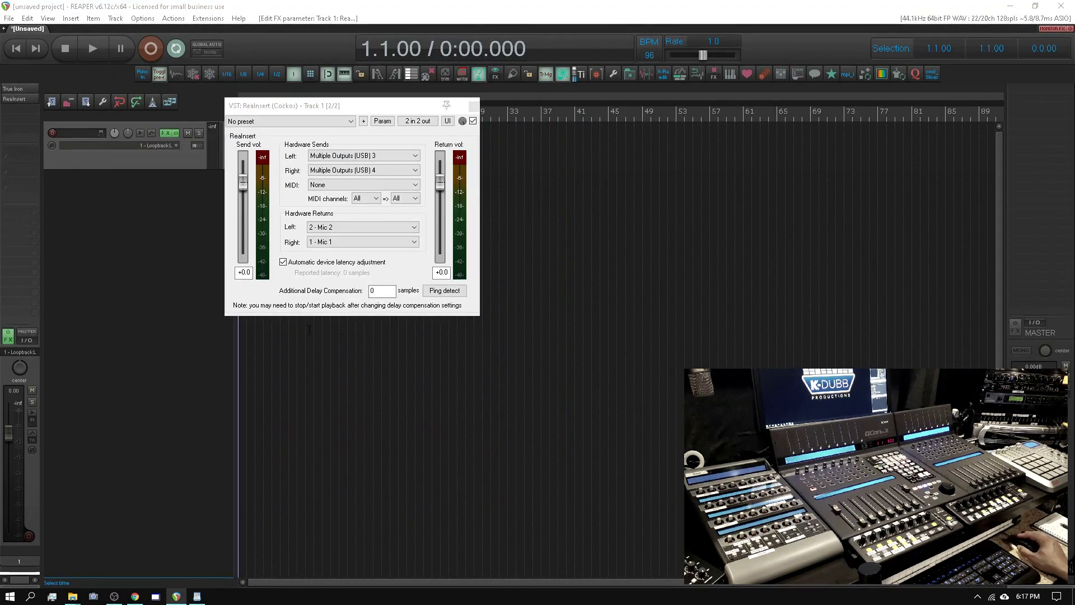
pyautogui.click(146, 263)
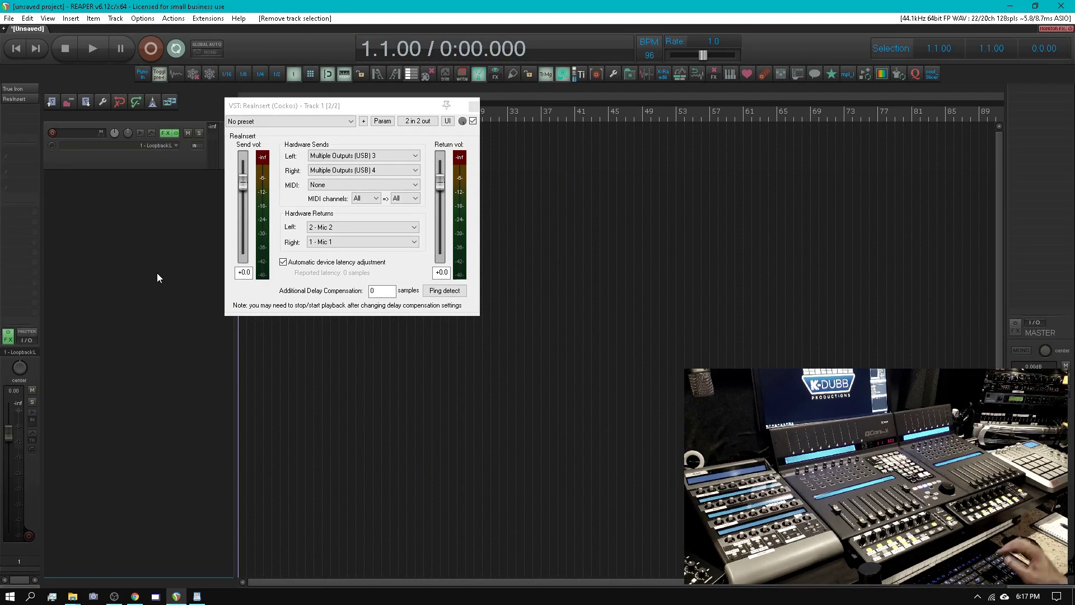
pyautogui.hotkey('ctrl', 'p')
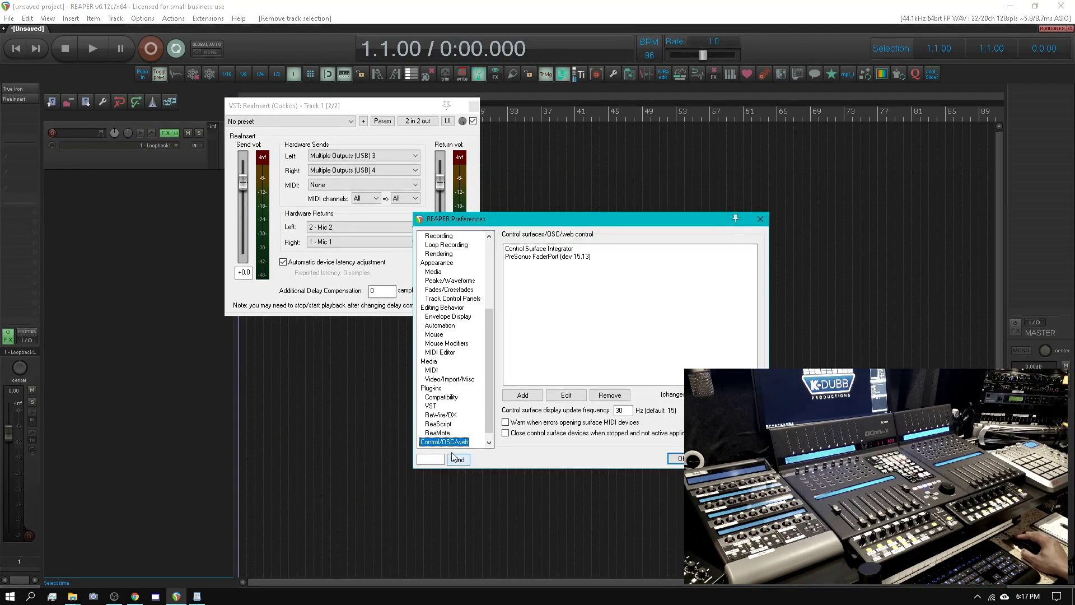
pyautogui.doubleClick(540, 251)
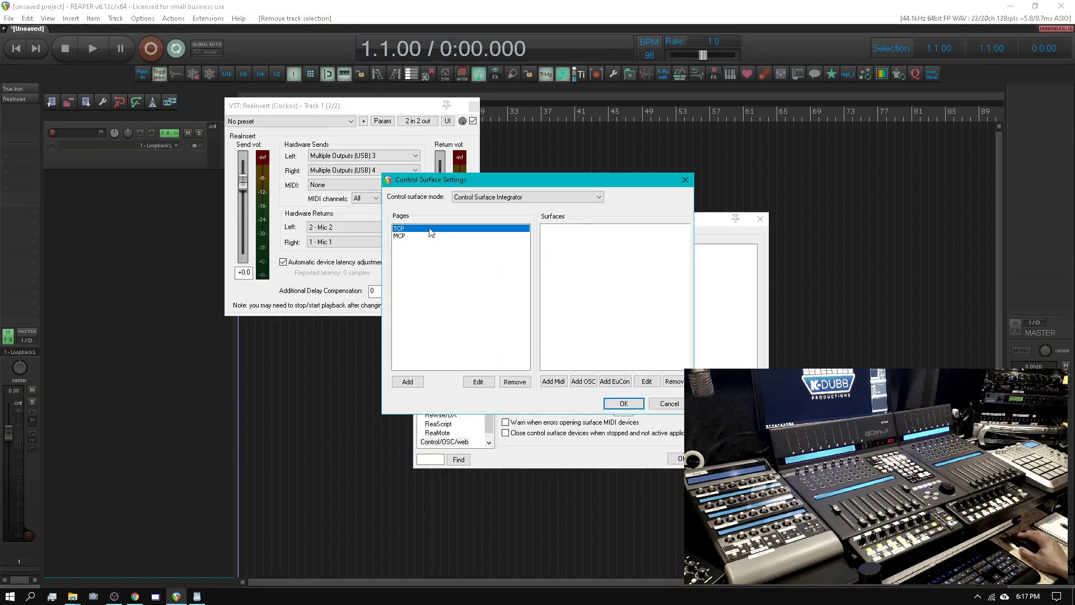
pyautogui.click(622, 404)
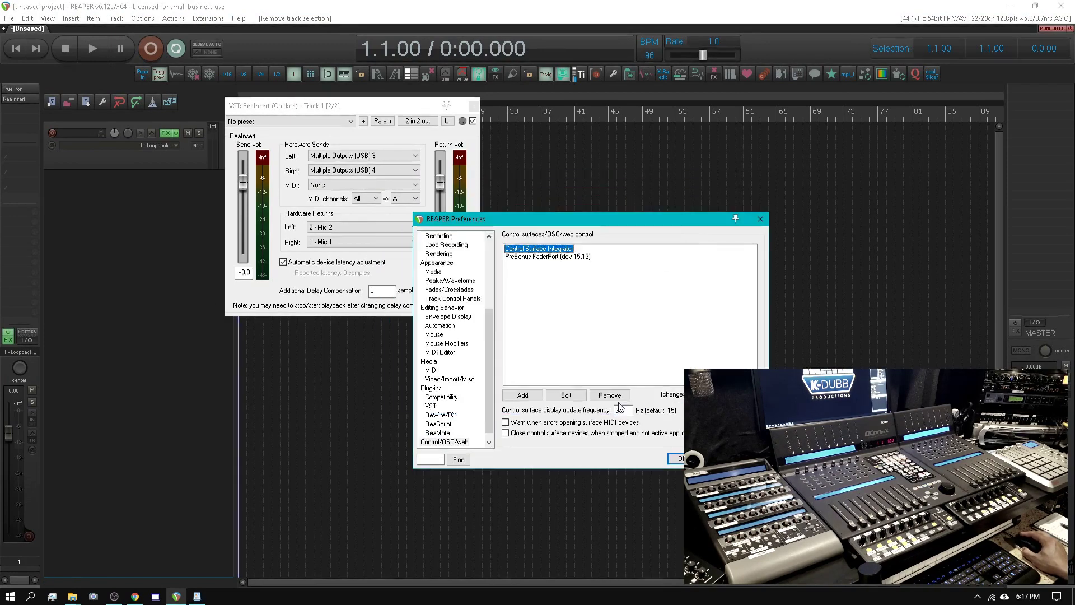
pyautogui.click(114, 280)
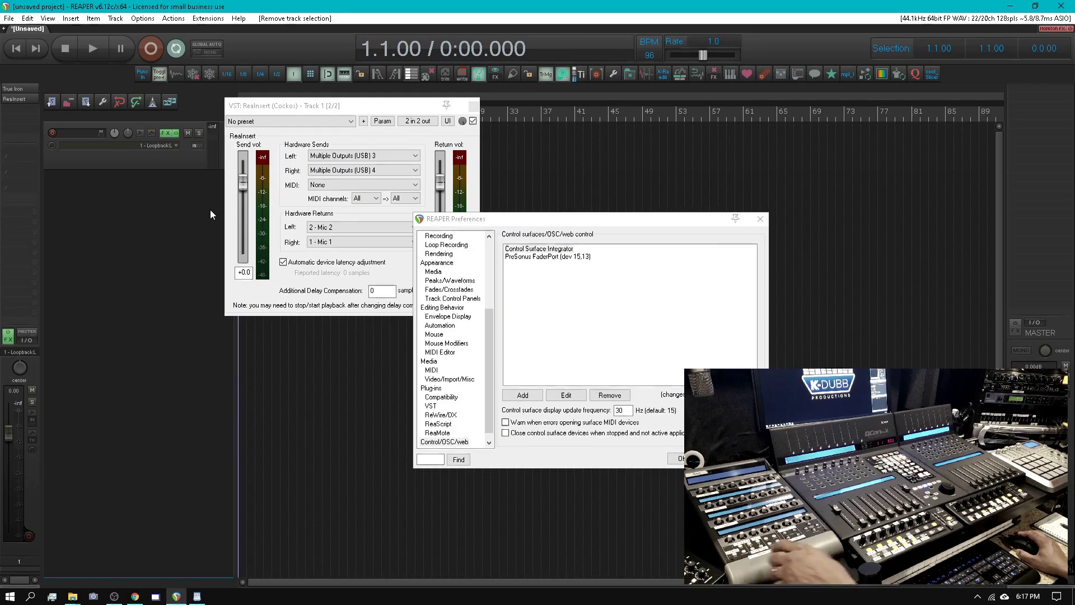
pyautogui.click(759, 219)
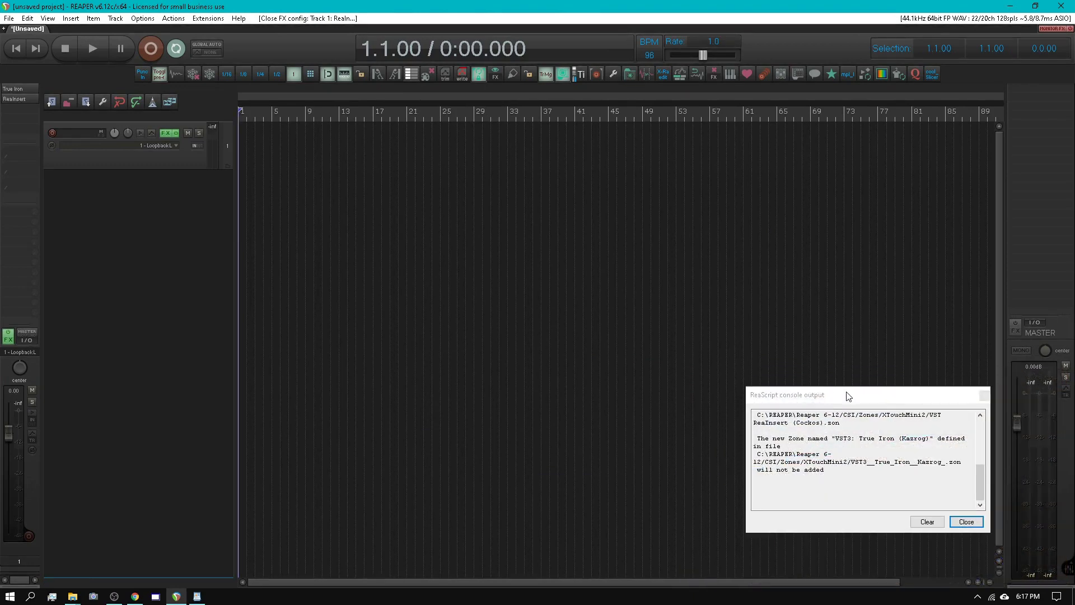
# Step: Read the ReaScript console output, and open the True Iron and ReaInsert zone files side by side to compare their zone names
pyautogui.moveTo(849, 396); pyautogui.dragTo(824, 388)
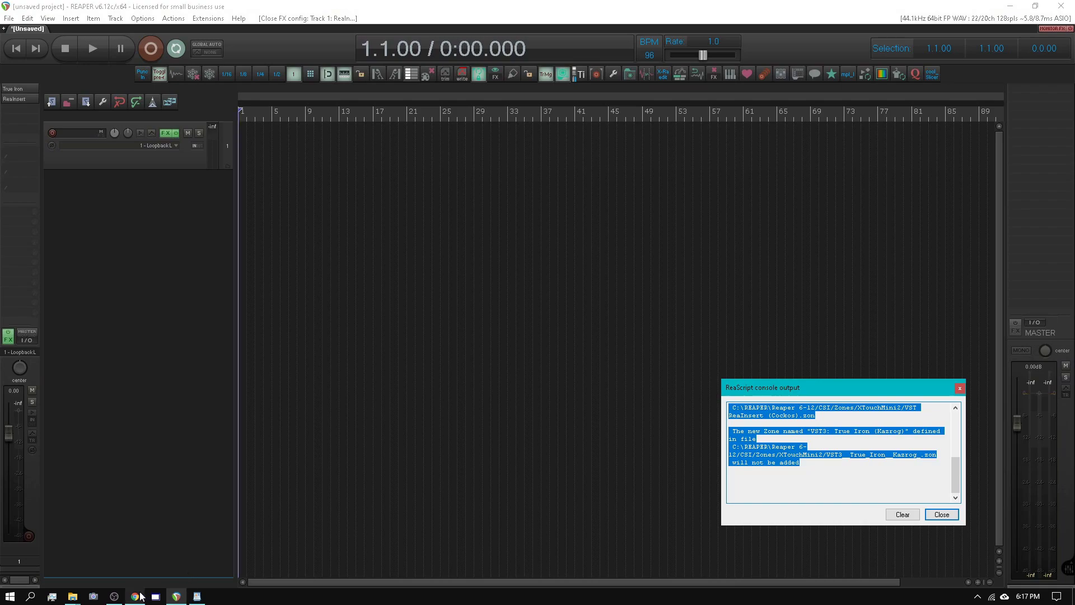
pyautogui.moveTo(72, 598)
pyautogui.click(123, 571)
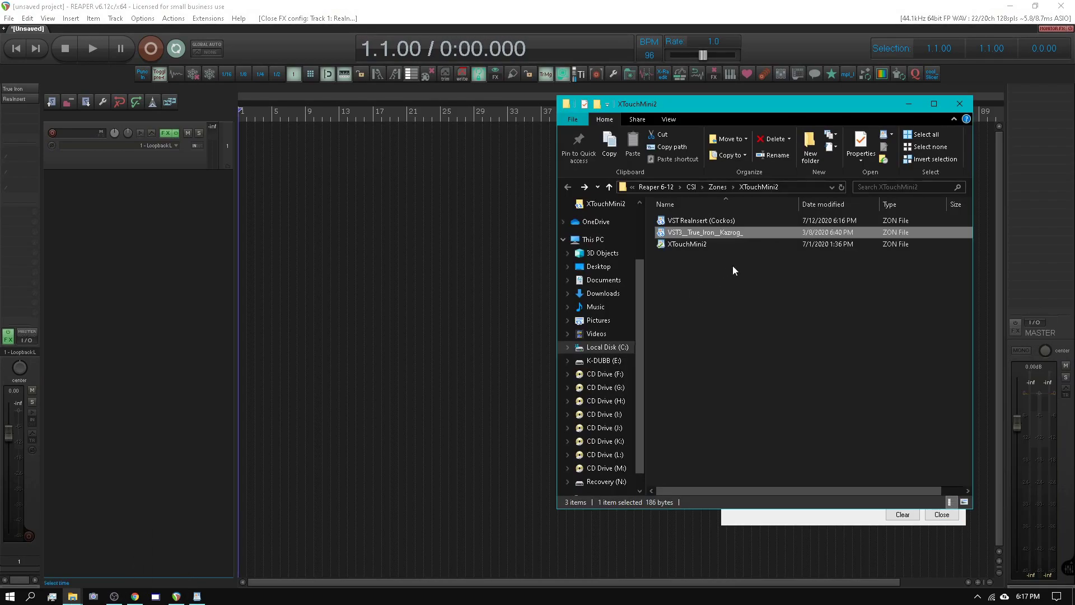
pyautogui.click(743, 222)
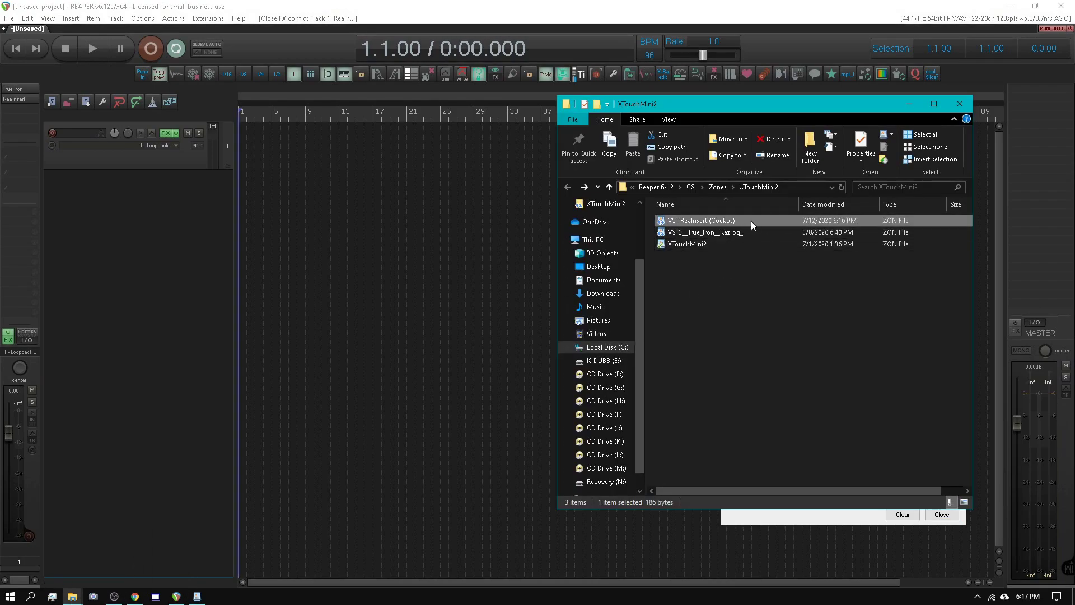
pyautogui.doubleClick(724, 232)
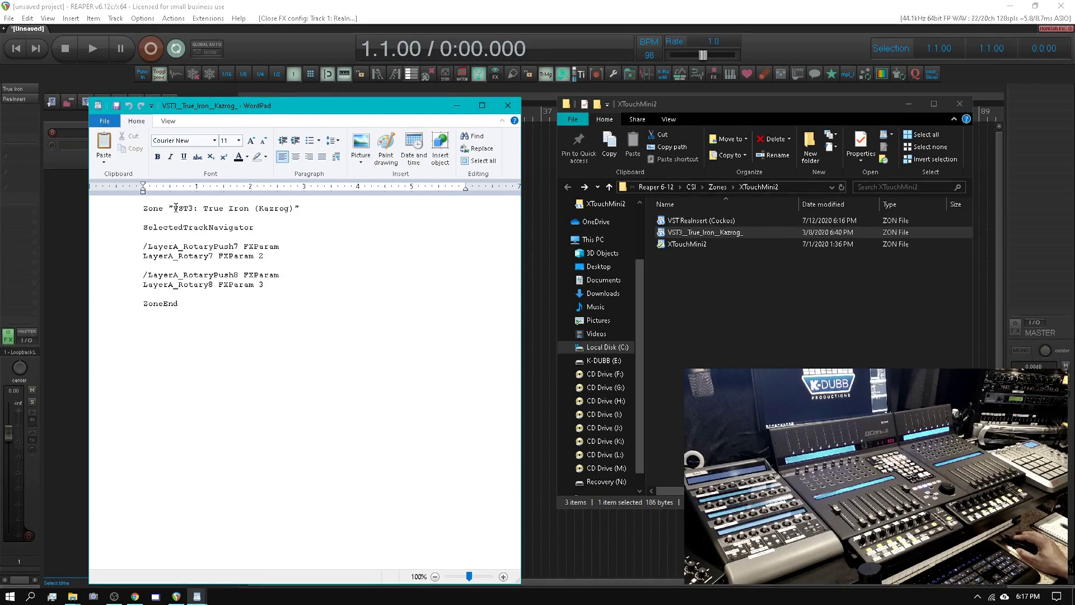
pyautogui.doubleClick(710, 222)
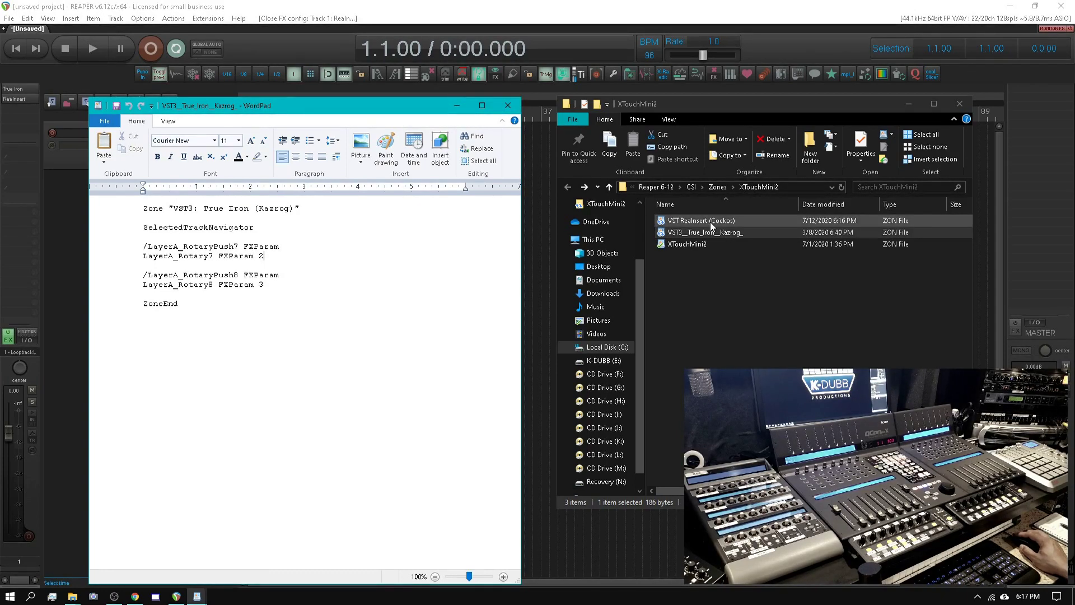
pyautogui.moveTo(250, 88); pyautogui.dragTo(542, 129)
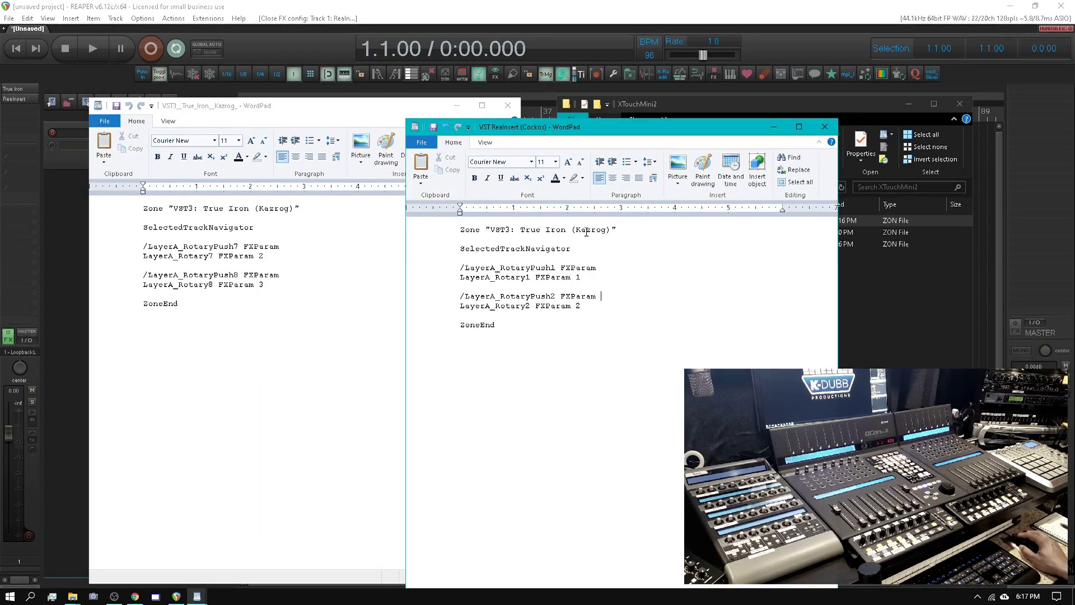
pyautogui.click(348, 128)
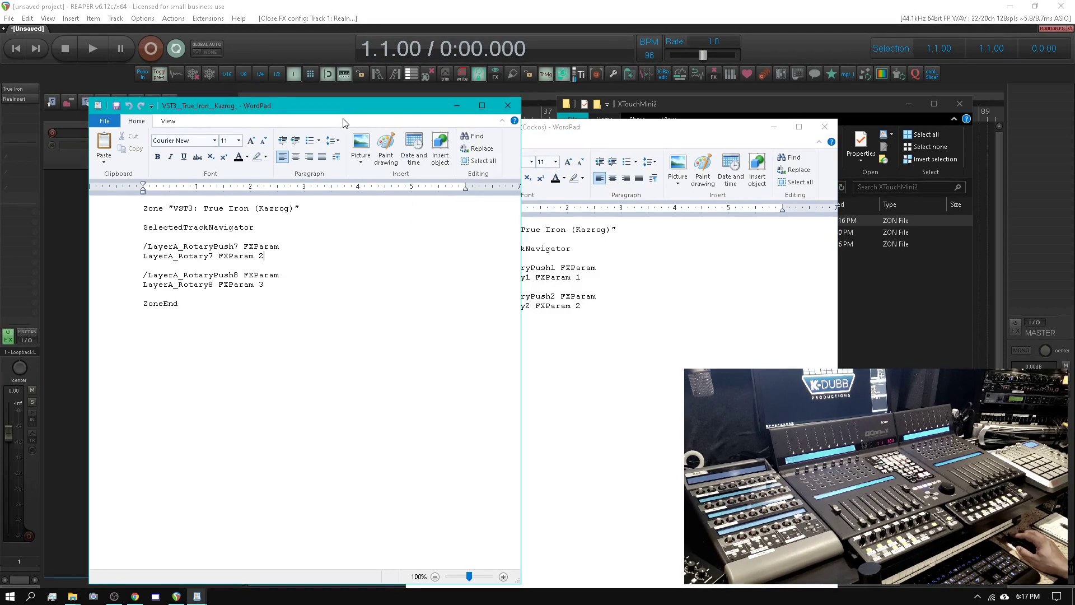
# Step: Check the plug-in name in ReaInsert's window, rename the zone in its WordPad file to "VST: ReaInsert (Cockos)", and save it
pyautogui.click(14, 99)
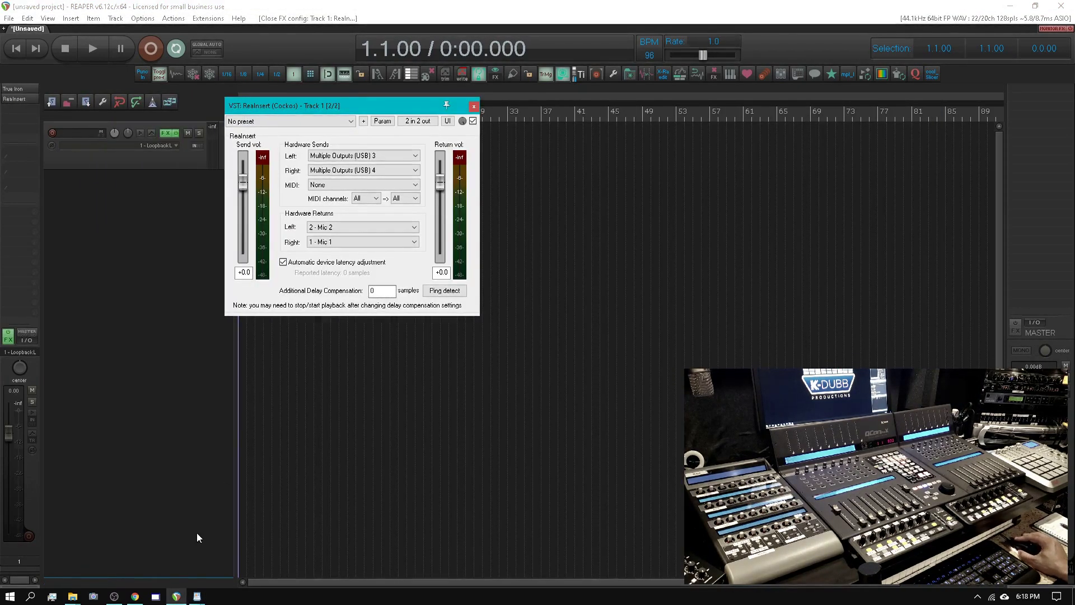
pyautogui.click(198, 596)
pyautogui.click(219, 567)
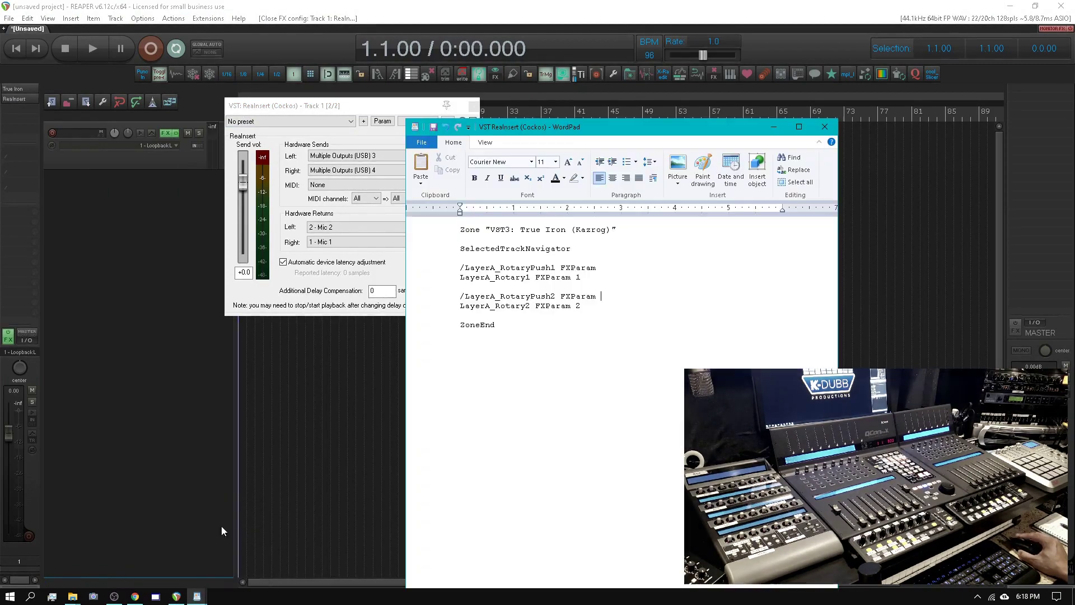
pyautogui.click(509, 230)
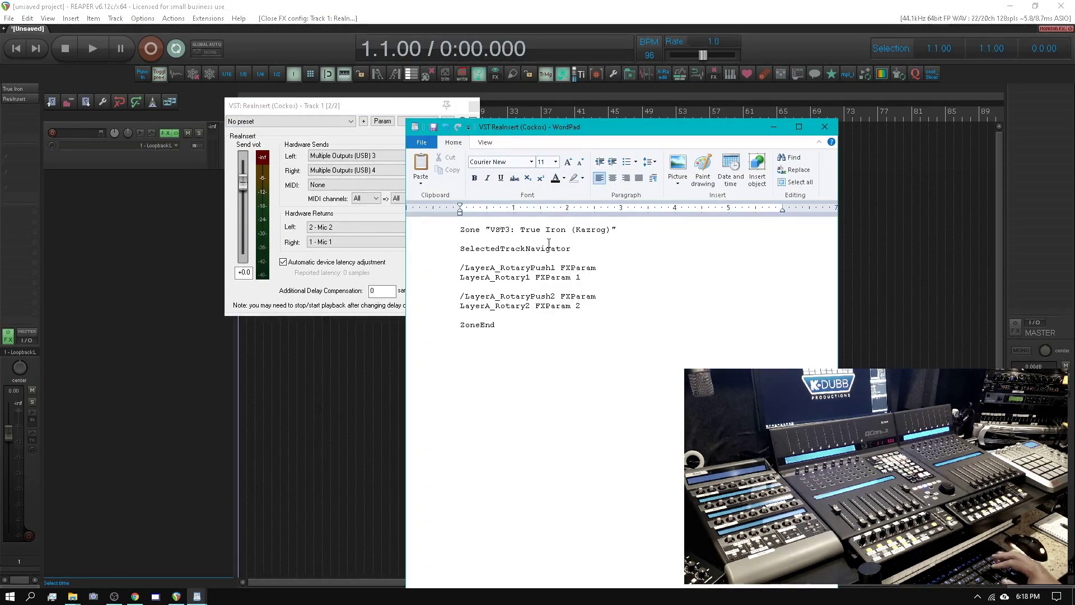
pyautogui.press('BackSpace')
pyautogui.moveTo(516, 229); pyautogui.dragTo(602, 229)
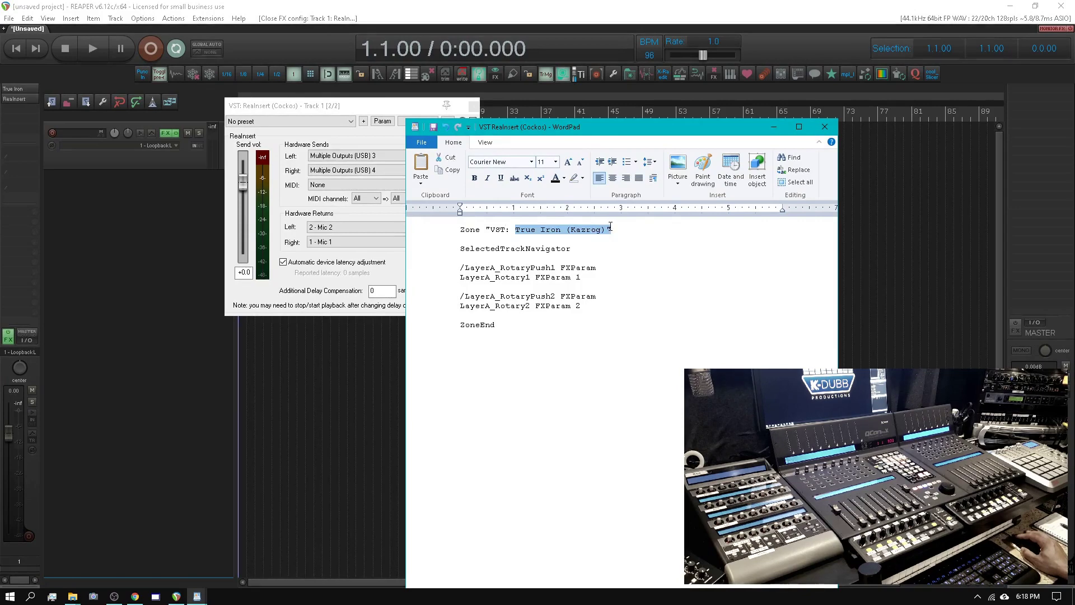
pyautogui.press('BackSpace')
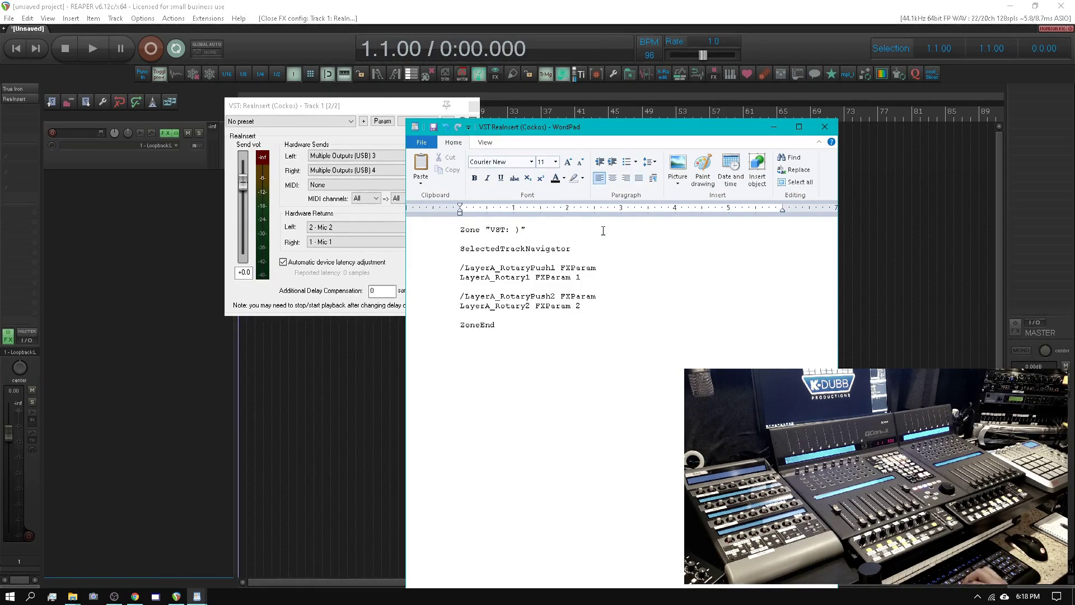
pyautogui.write('ReaInsert ')
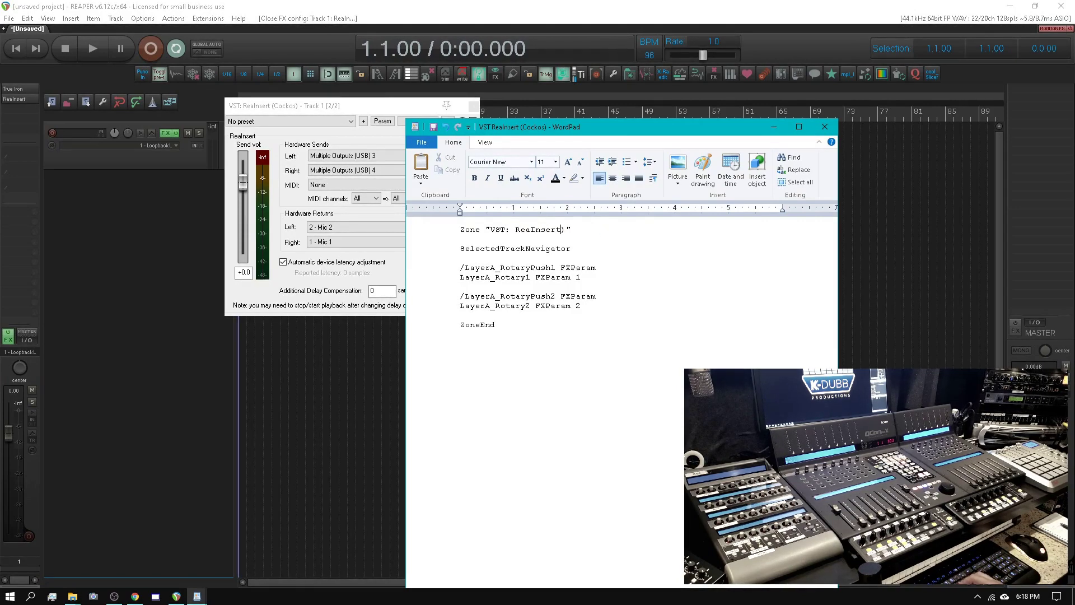
pyautogui.write('(Cockos')
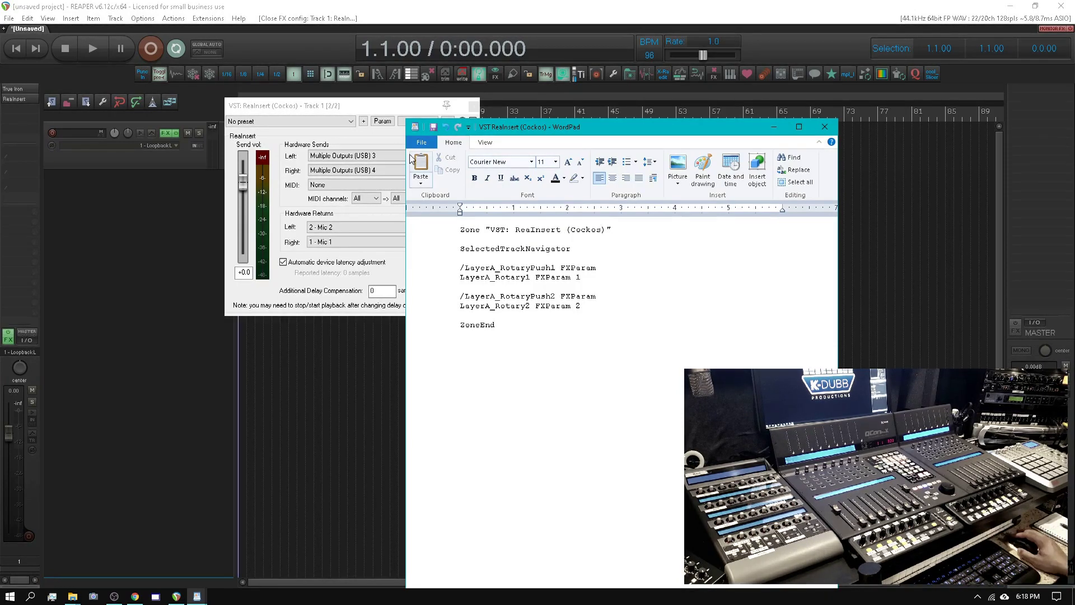
pyautogui.click(439, 127)
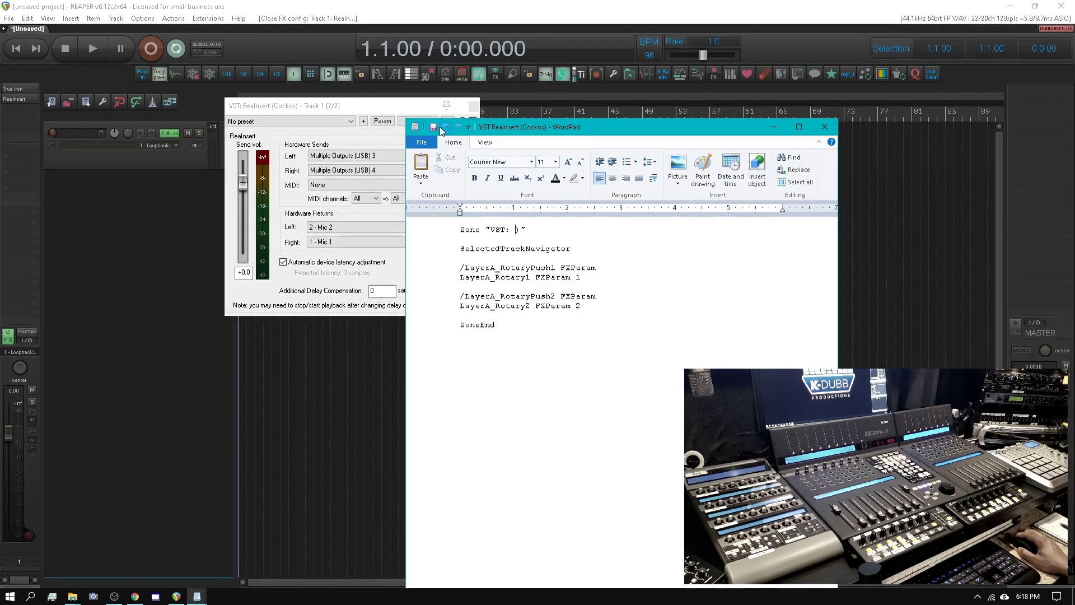
pyautogui.click(457, 127)
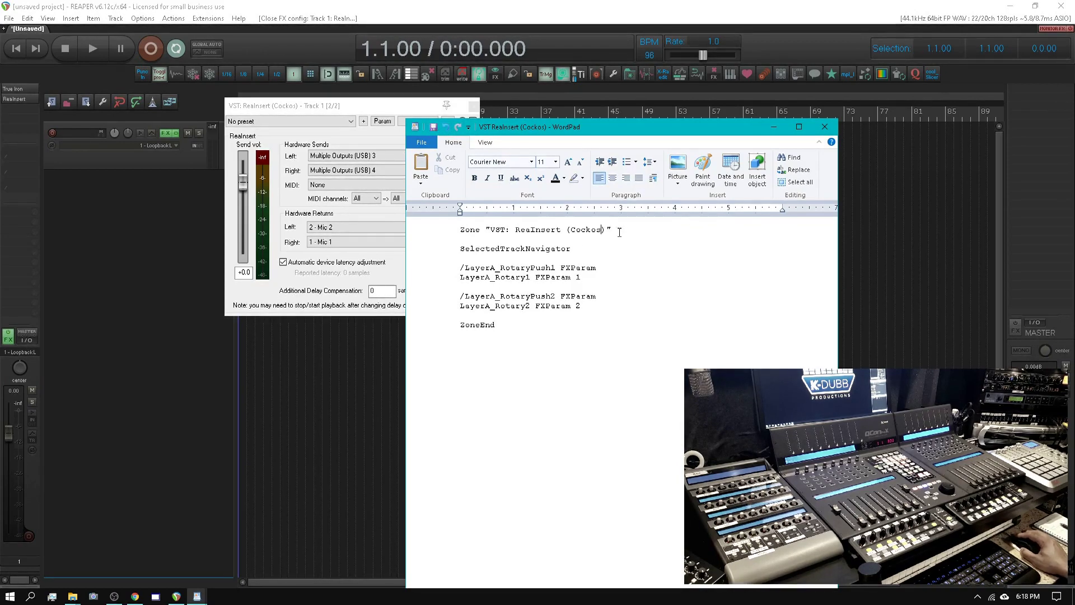
pyautogui.click(773, 127)
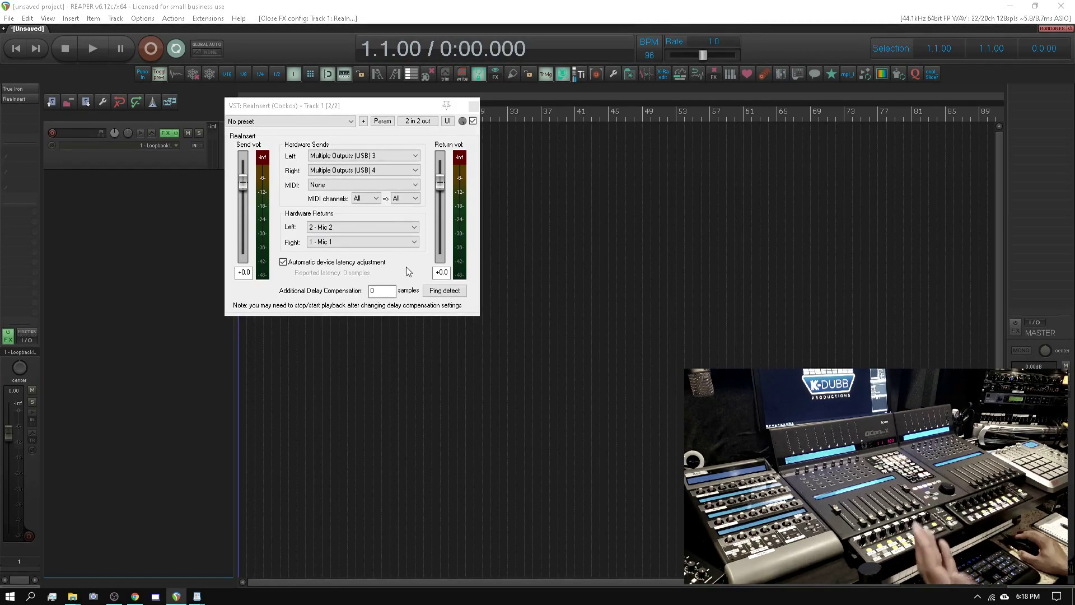
# Step: Return to REAPER, reload the zones by accepting the Control Surface Integrator settings again, and select track 1
pyautogui.moveTo(199, 598)
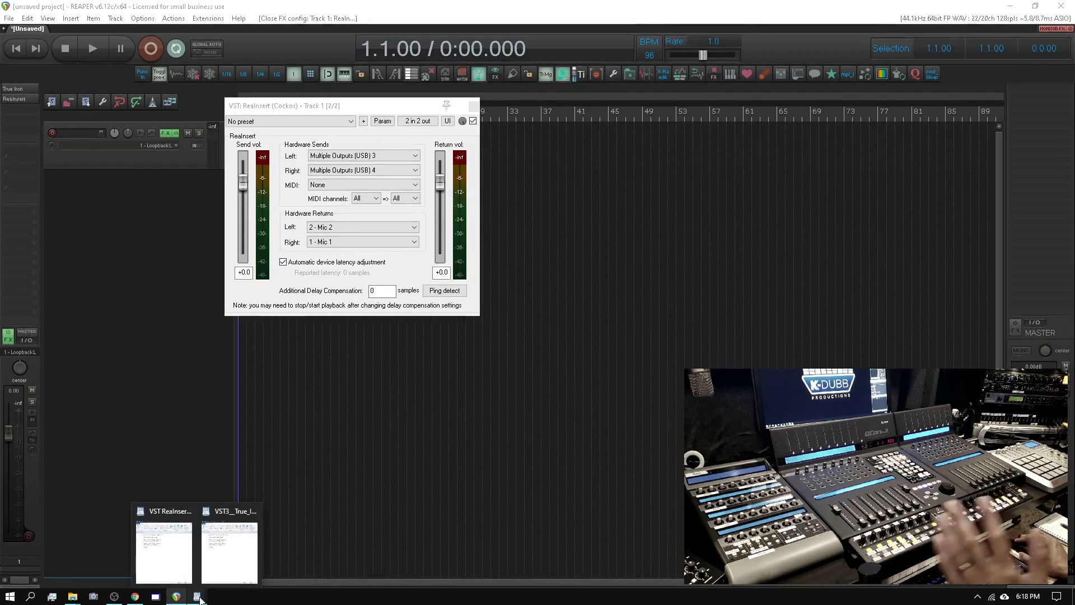
pyautogui.moveTo(167, 600)
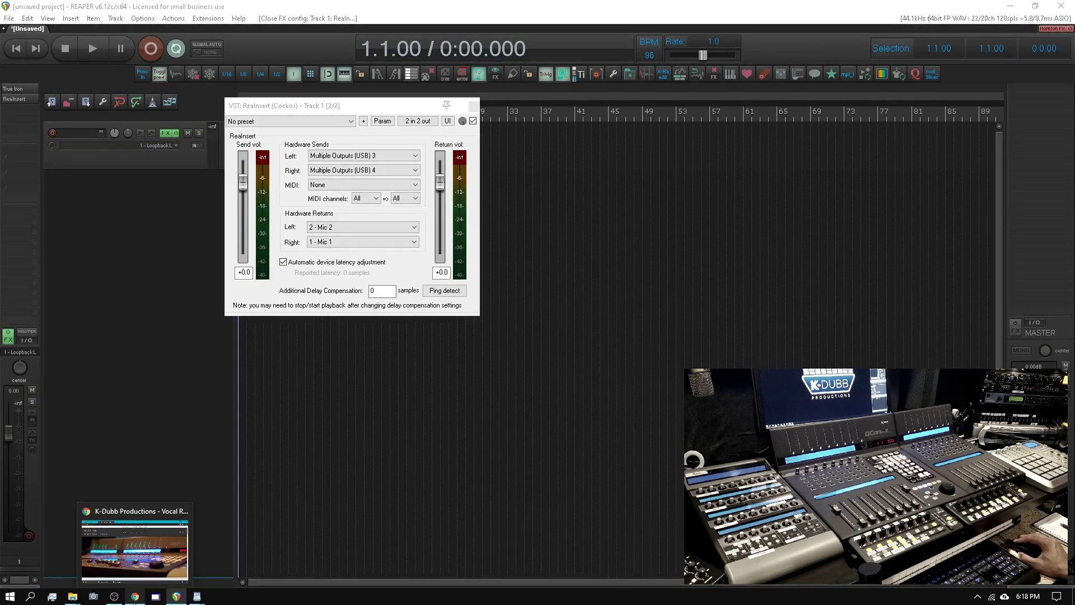
pyautogui.click(177, 598)
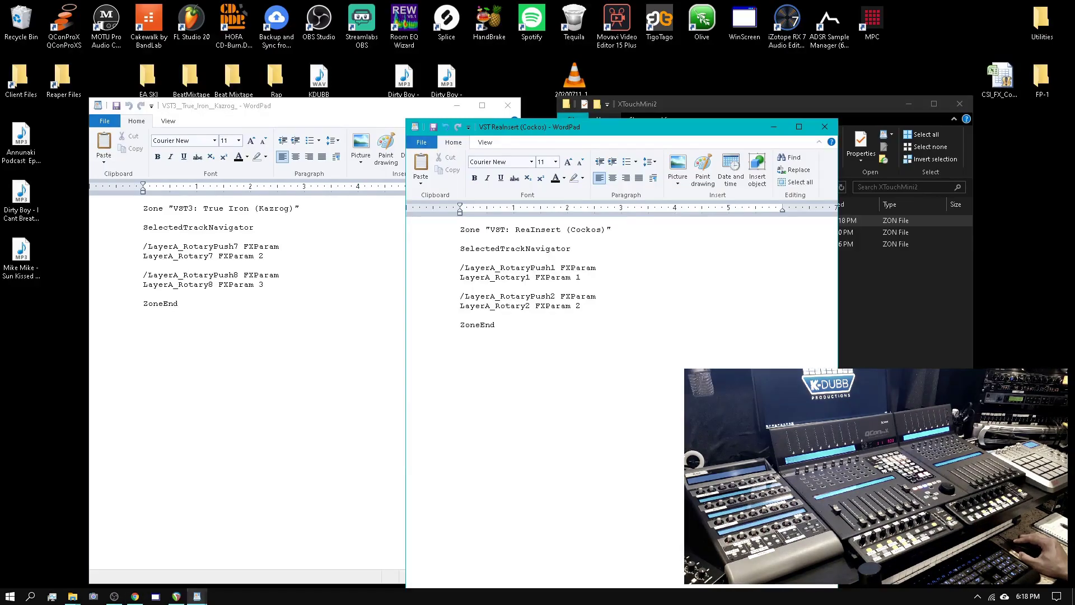
pyautogui.click(177, 597)
pyautogui.hotkey('ctrl', 'p')
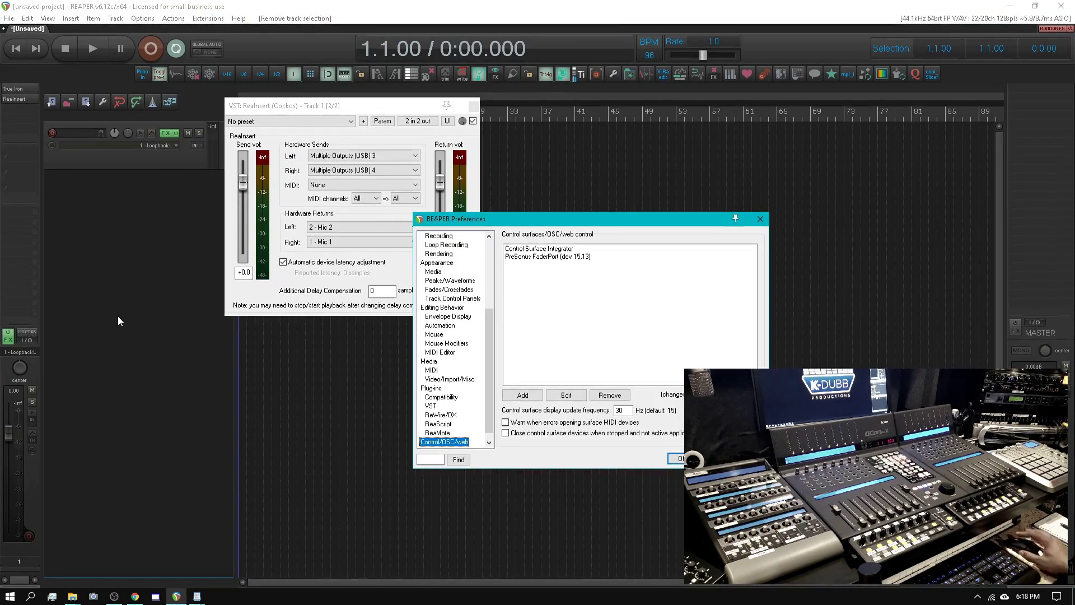
pyautogui.doubleClick(552, 250)
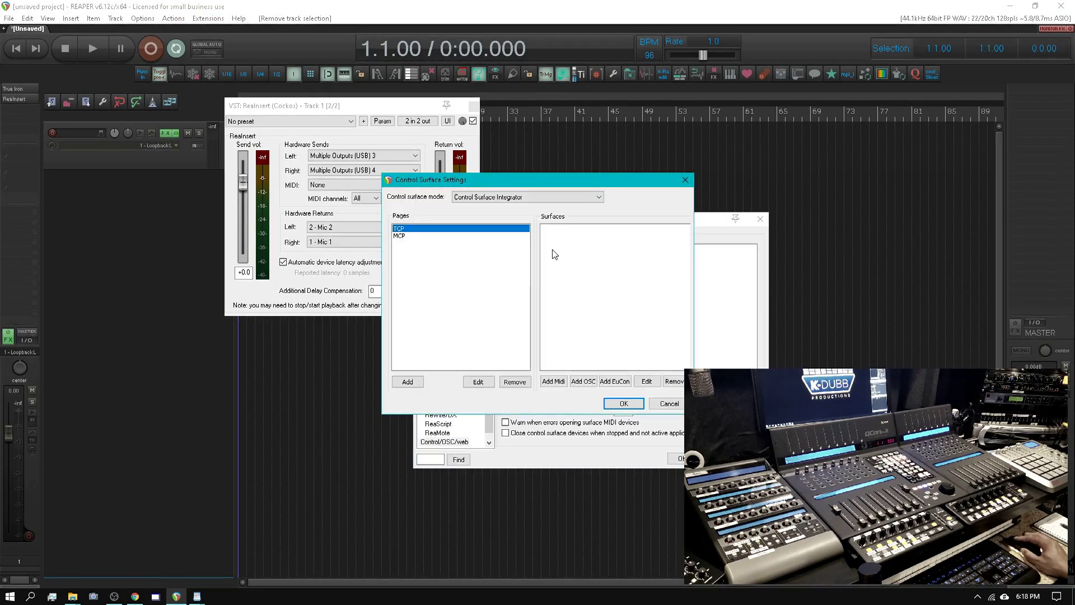
pyautogui.click(623, 404)
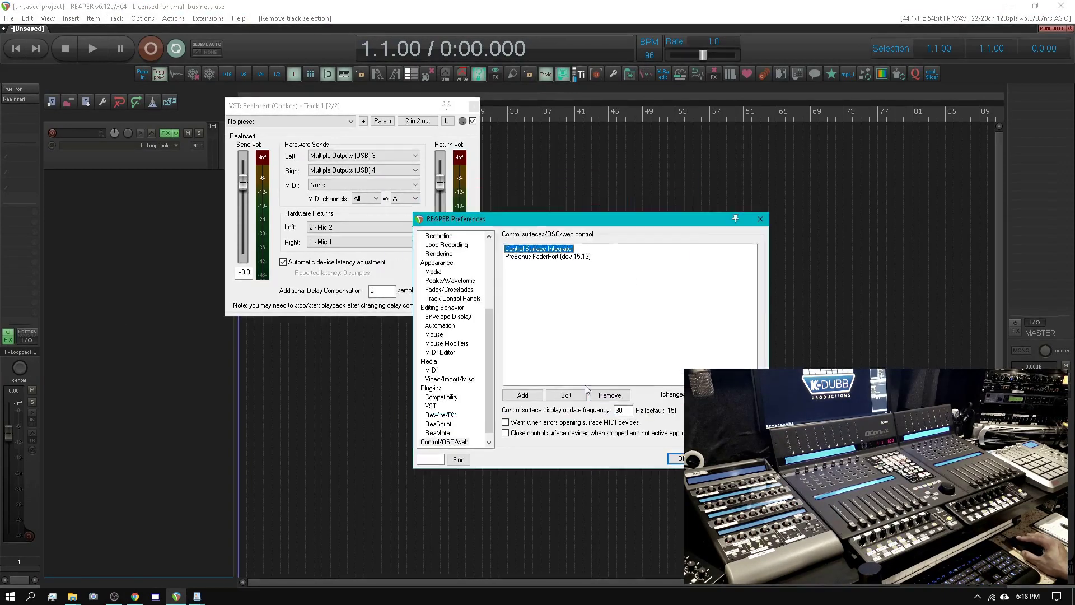
pyautogui.click(143, 159)
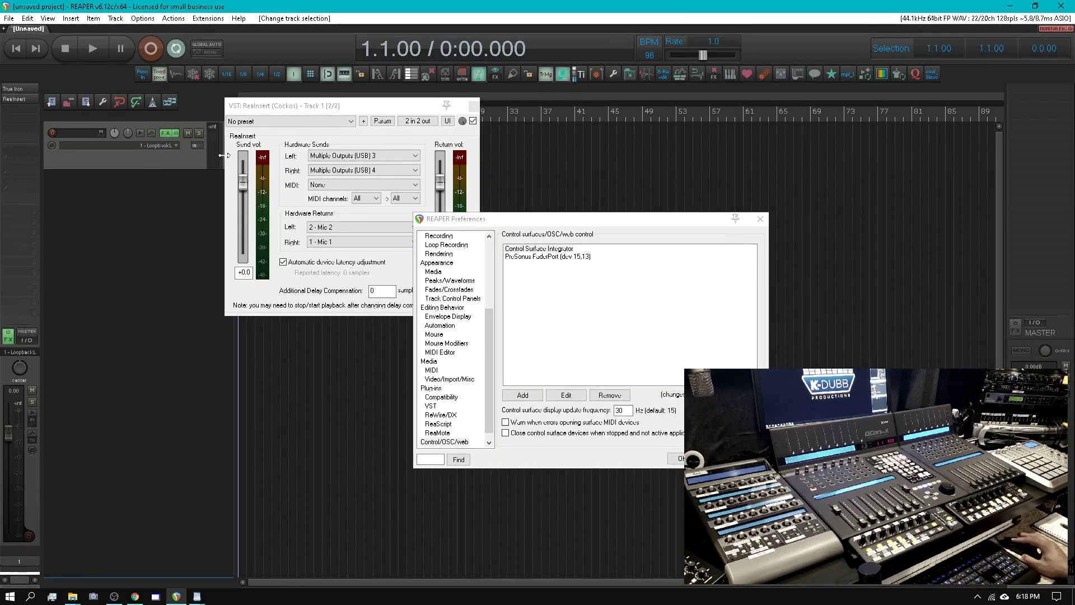
pyautogui.click(761, 218)
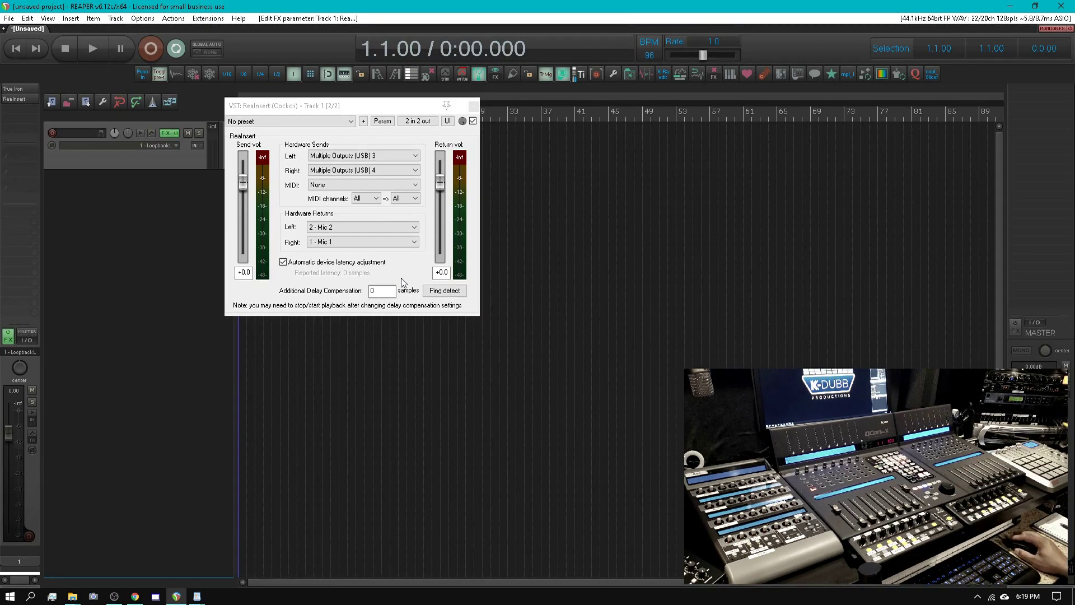
pyautogui.click(366, 138)
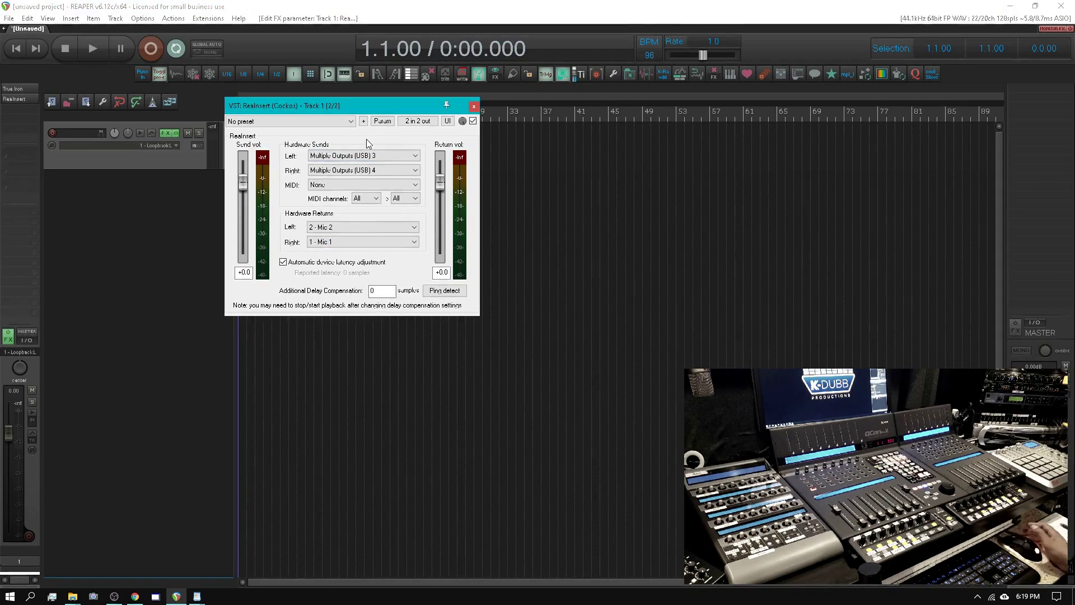
pyautogui.hotkey('ctrl', 's')
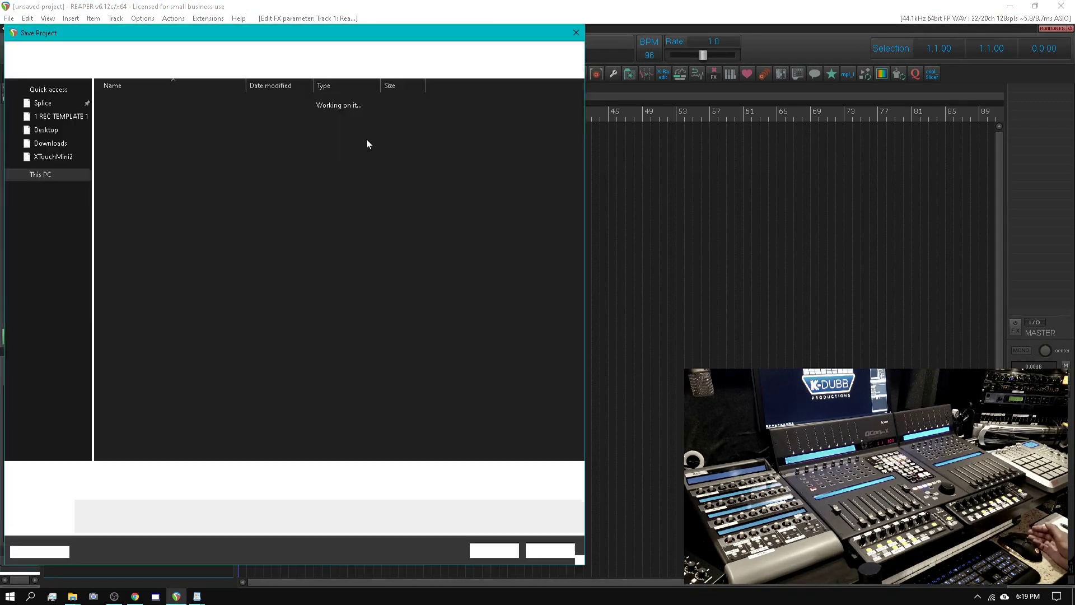
pyautogui.press('Escape')
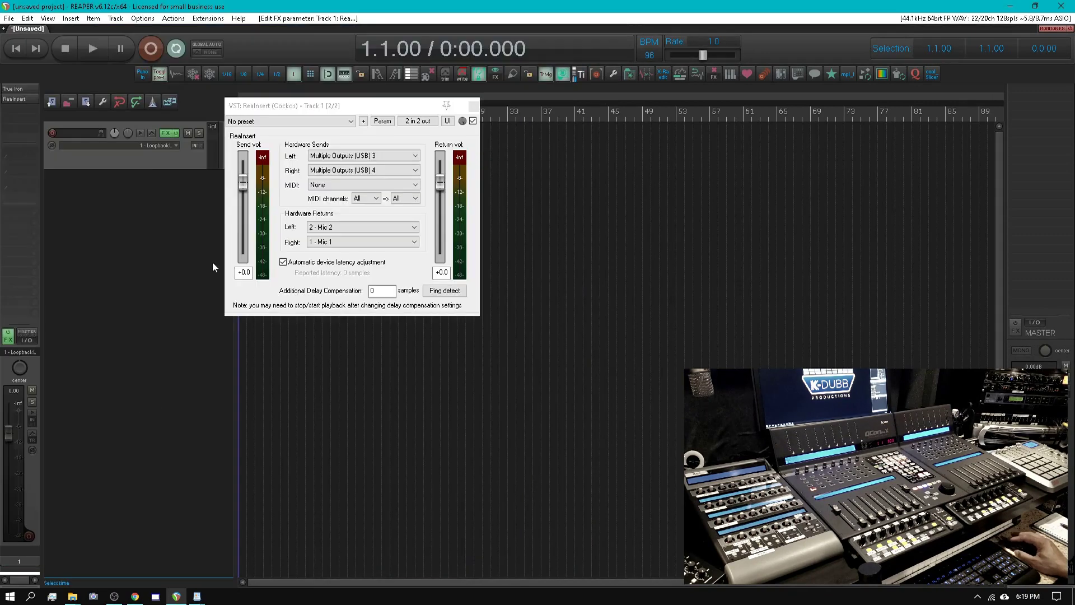